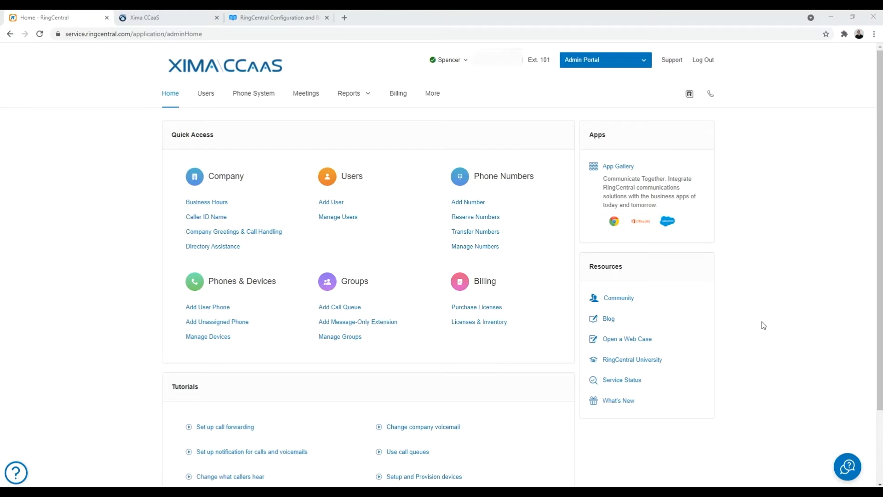
Open the list of user phones among the phone system's devices.
{"action": "left_click", "coordinate": [270, 99]}
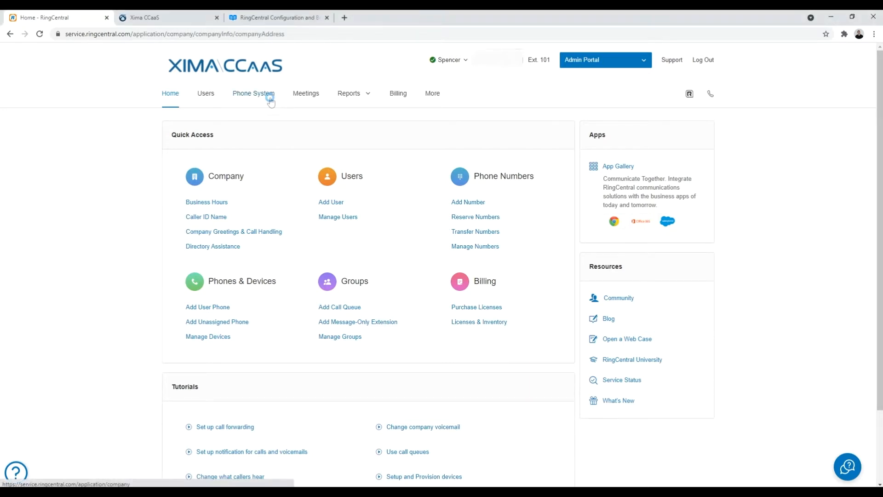
{"action": "left_click", "coordinate": [211, 272]}
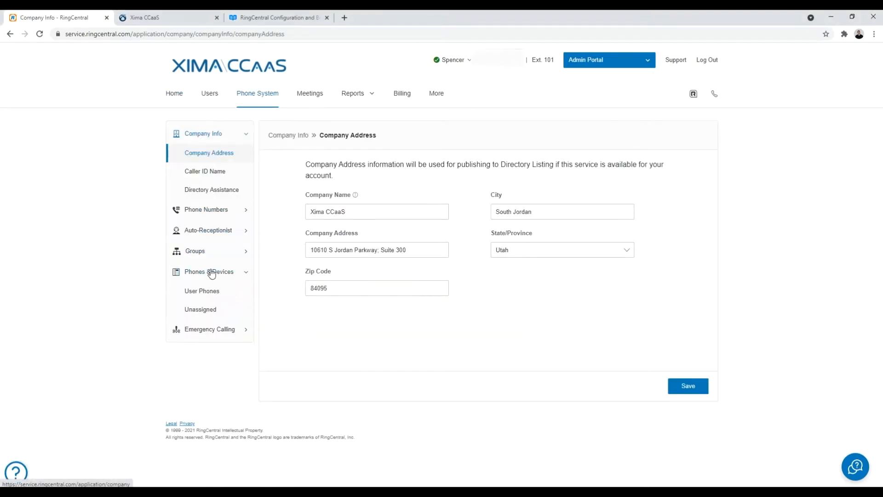
{"action": "left_click", "coordinate": [190, 300]}
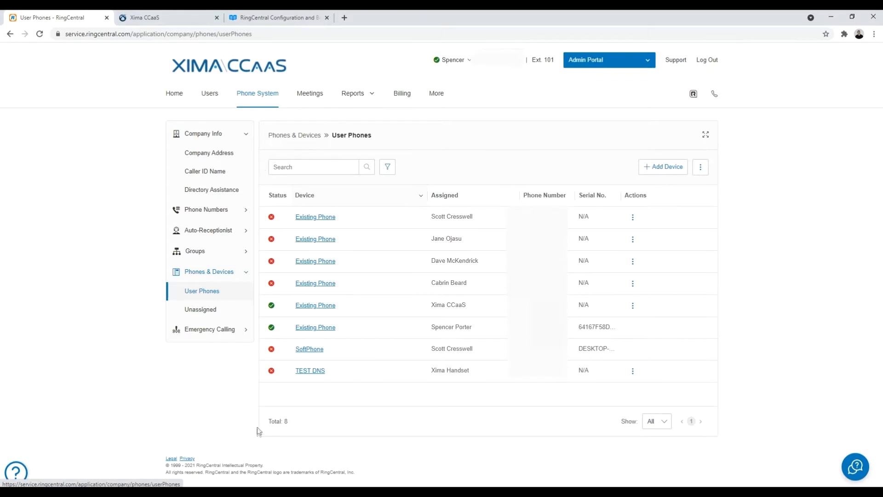
Start setup and provisioning for the TEST DNS device assigned to Xima Handset, choosing Existing Phone from the other phones as its model.
{"action": "left_click_drag", "start_coordinate": [475, 374], "coordinate": [427, 374]}
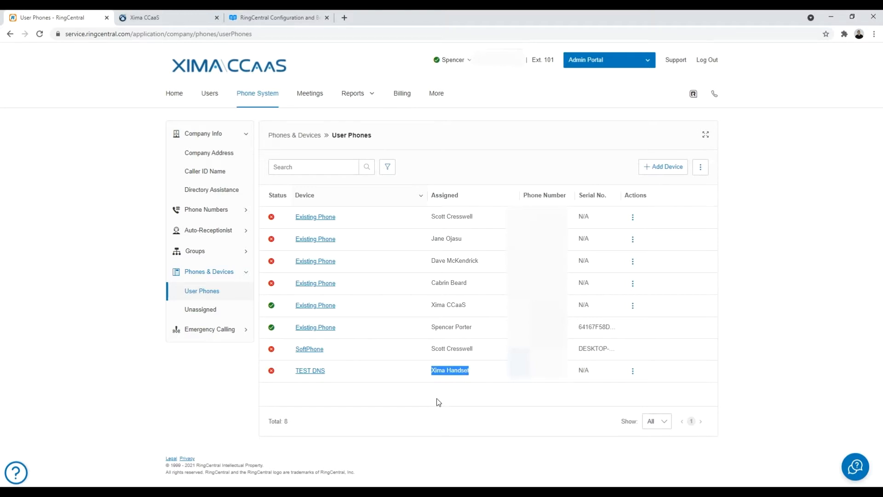
{"action": "left_click", "coordinate": [633, 371]}
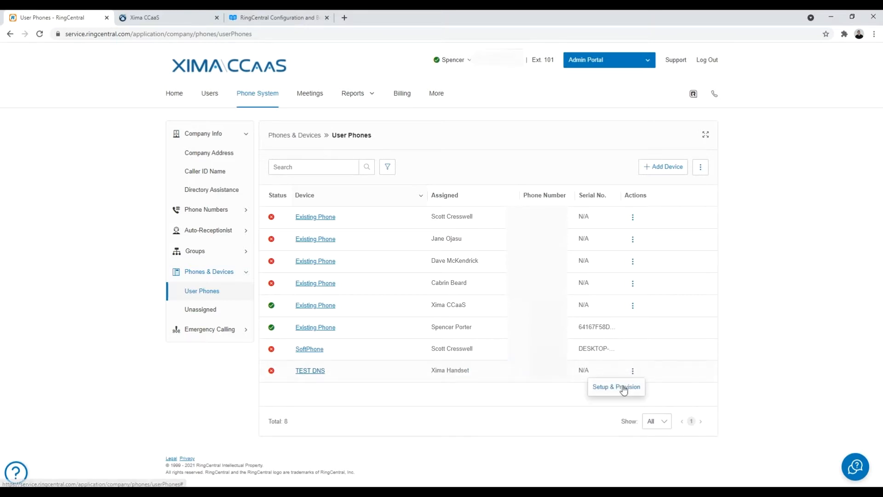
{"action": "left_click", "coordinate": [623, 386]}
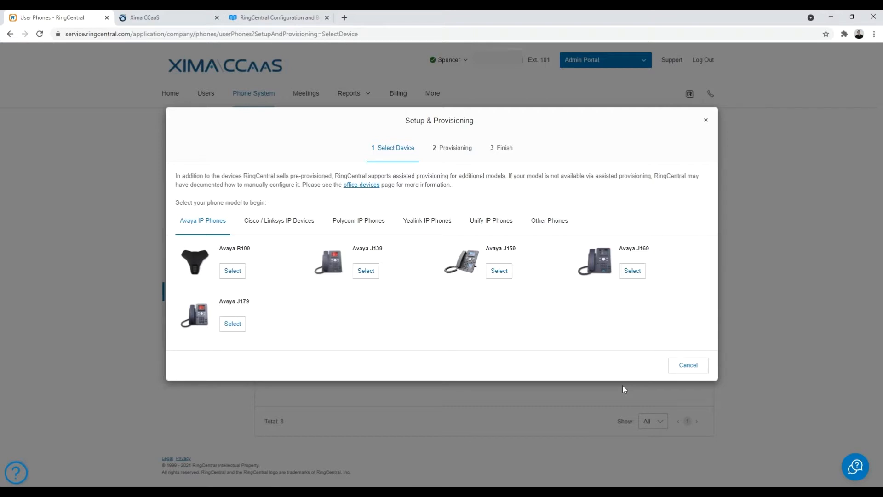
{"action": "left_click", "coordinate": [548, 221]}
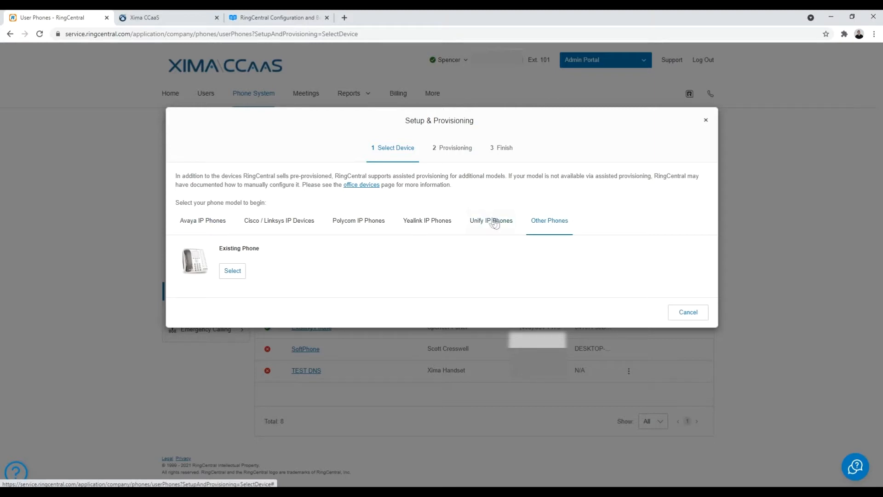
{"action": "left_click", "coordinate": [238, 273]}
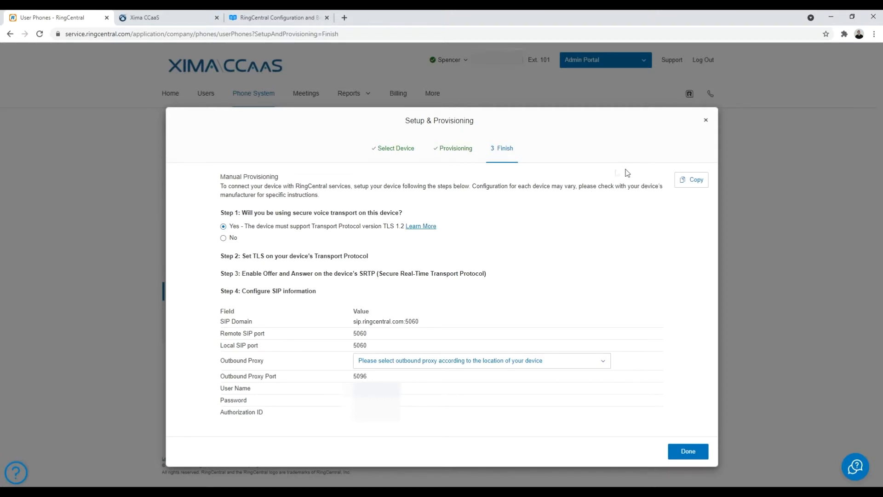
Turn off secure voice transport for the device and set its outbound proxy to the North American SIP10.ringcentral.com:5090.
{"action": "left_click_drag", "start_coordinate": [230, 226], "coordinate": [406, 233]}
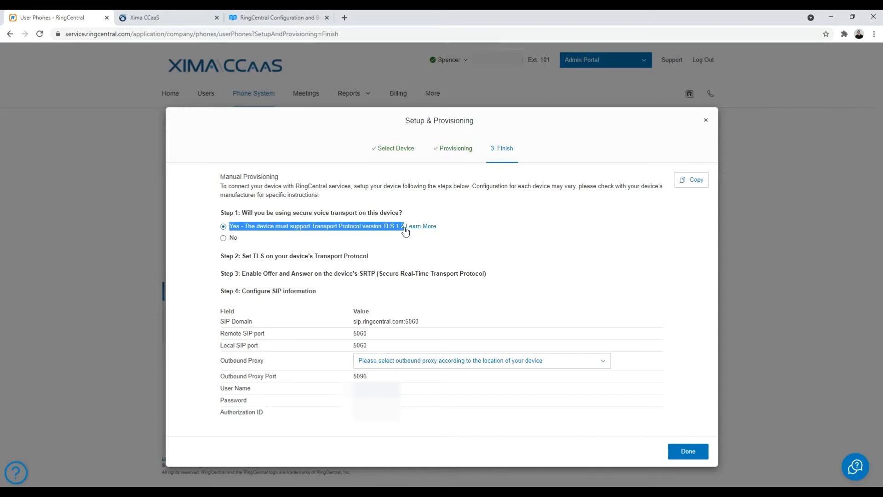
{"action": "left_click", "coordinate": [223, 238]}
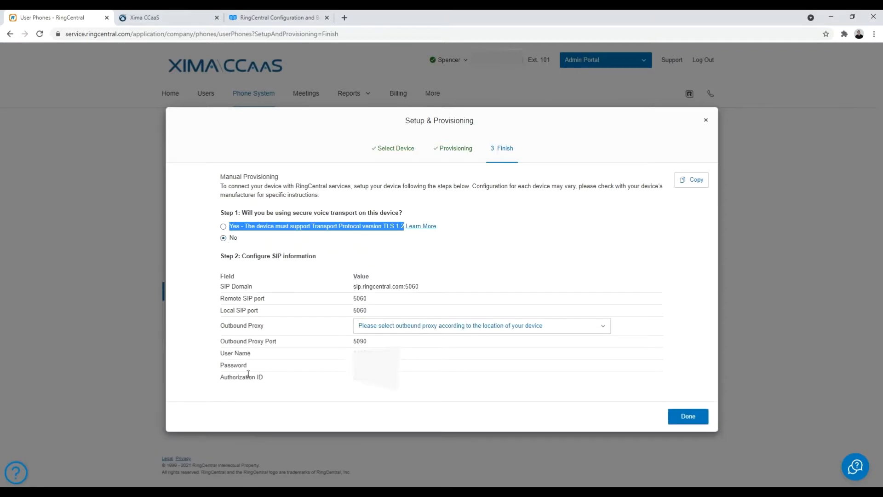
{"action": "left_click", "coordinate": [596, 327]}
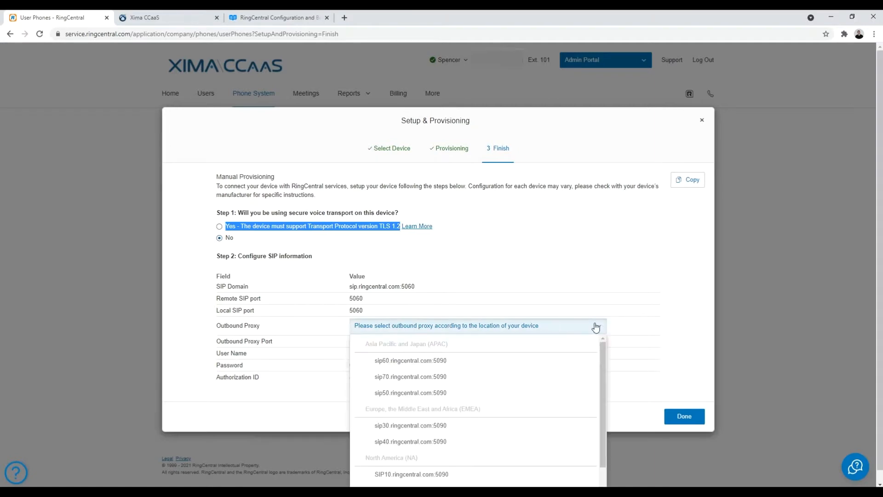
{"action": "scroll", "coordinate": [483, 392], "scroll_direction": "down", "scroll_amount": 2}
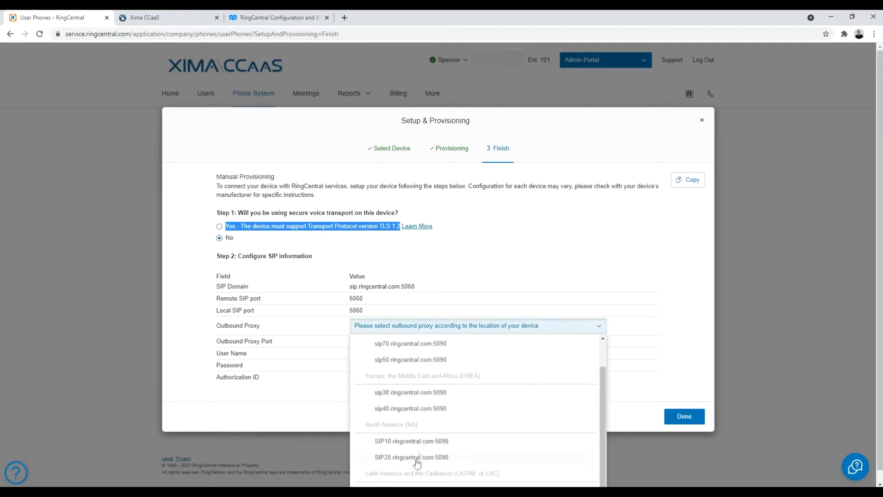
{"action": "left_click", "coordinate": [420, 446]}
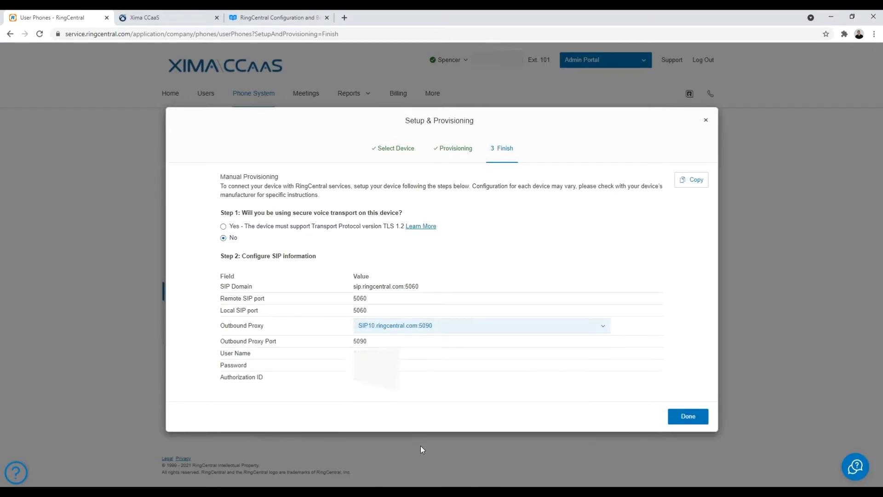
{"action": "left_click", "coordinate": [605, 331]}
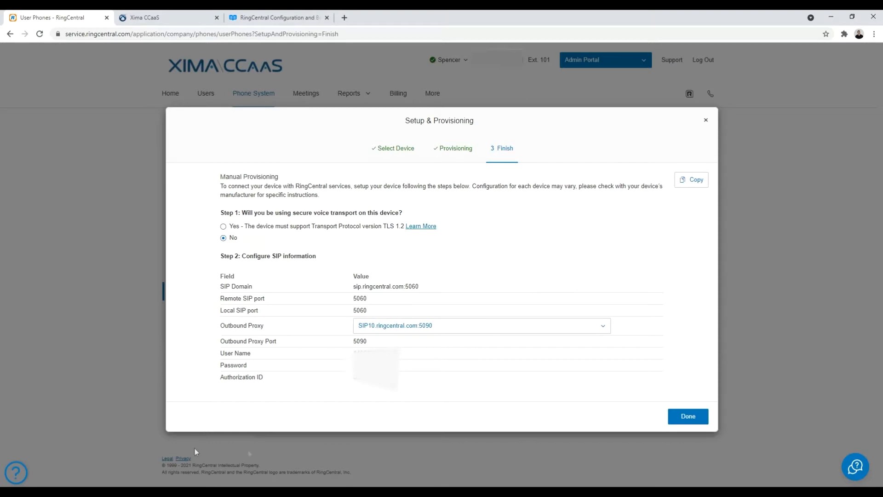
Switch to Xima CCaaS and start adding a SIP extension with the extension number 500.
{"action": "left_click", "coordinate": [179, 14]}
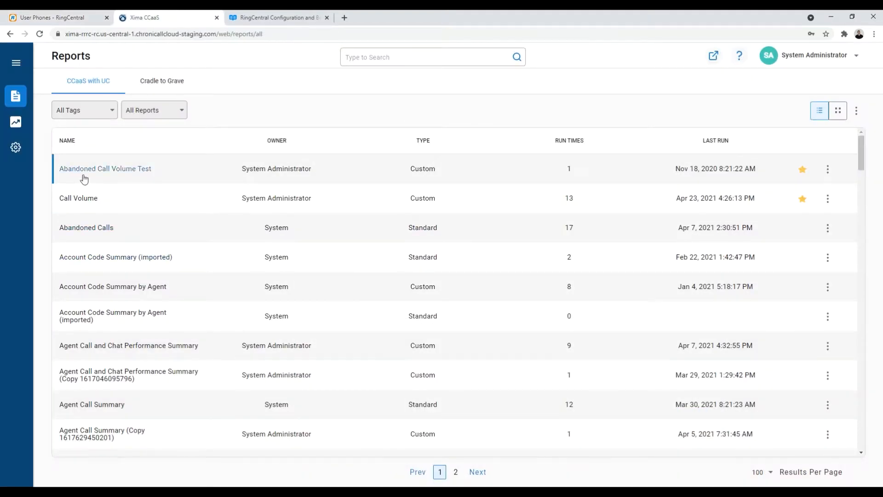
{"action": "mouse_move", "coordinate": [7, 151]}
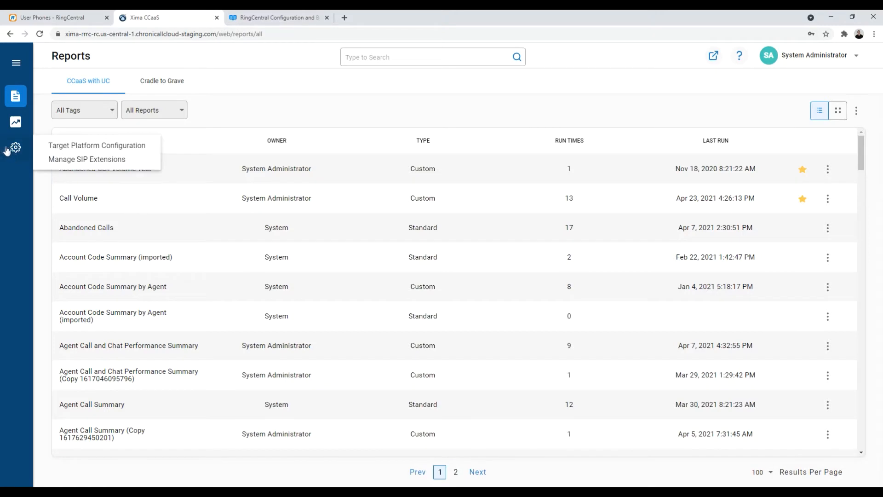
{"action": "left_click", "coordinate": [56, 162]}
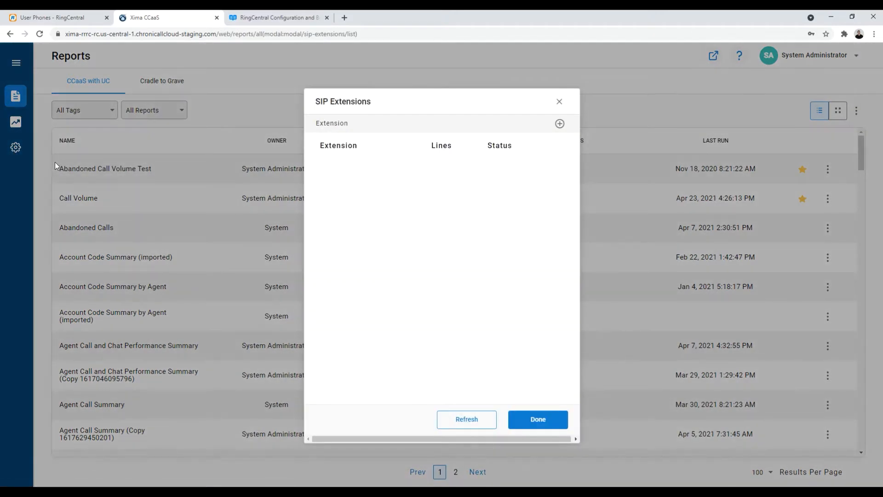
{"action": "left_click", "coordinate": [560, 125]}
{"action": "left_click", "coordinate": [459, 138]}
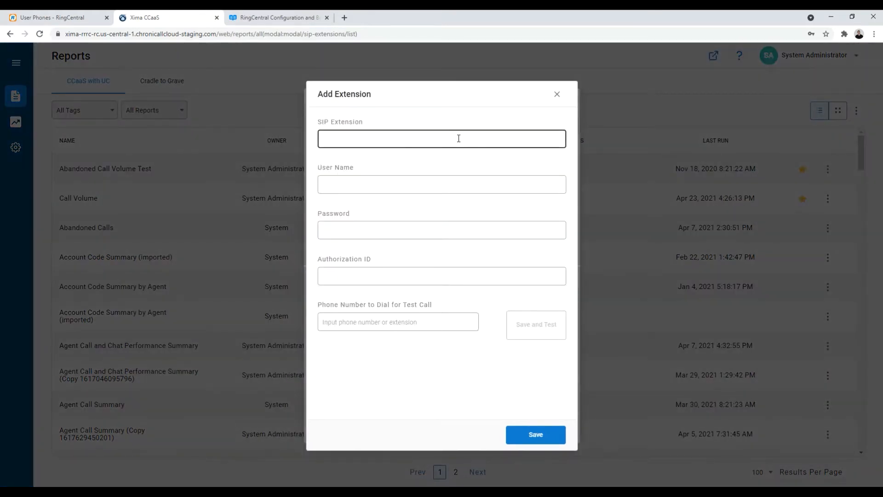
{"action": "type", "text": "500"}
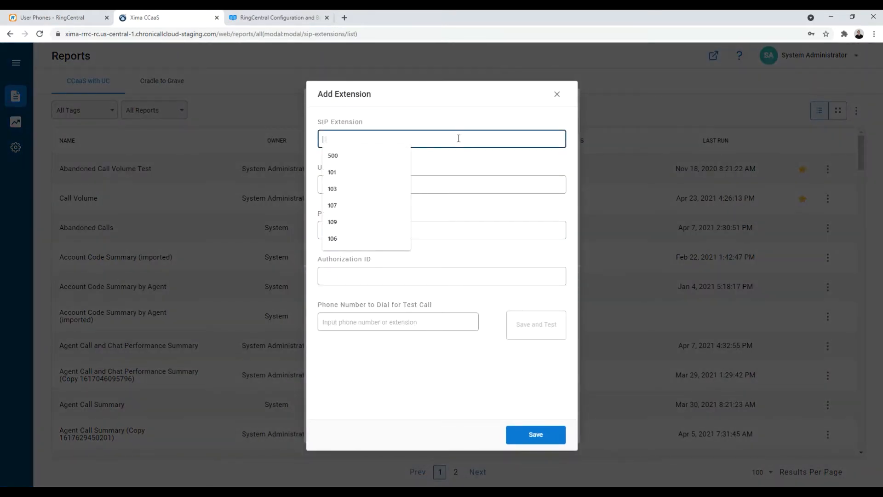
{"action": "key", "text": "Tab"}
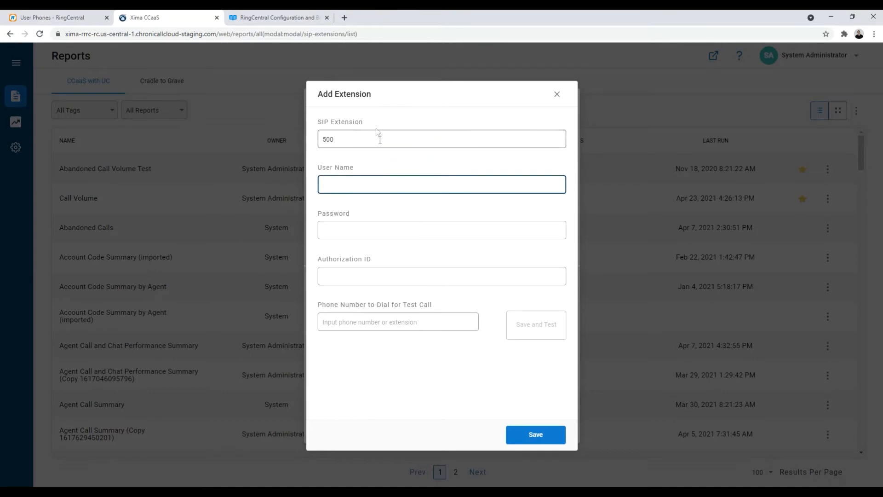
{"action": "left_click", "coordinate": [351, 139]}
{"action": "left_click_drag", "start_coordinate": [389, 137], "coordinate": [321, 141]}
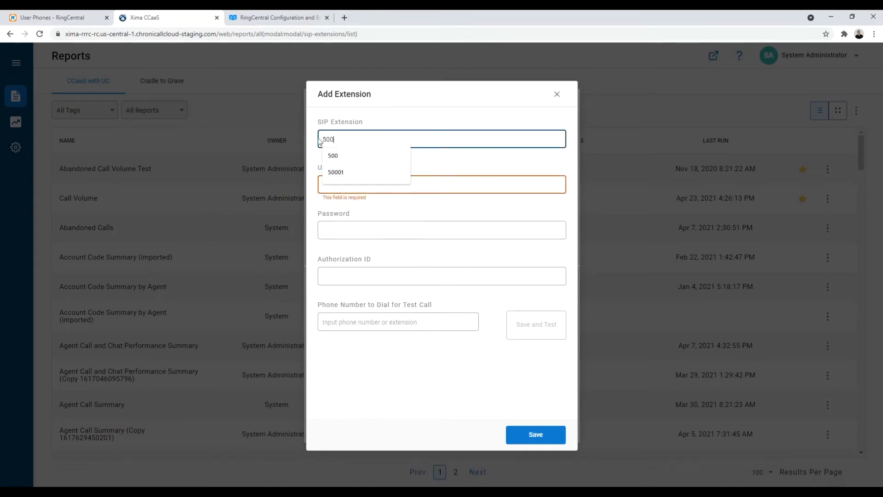
{"action": "left_click", "coordinate": [466, 186]}
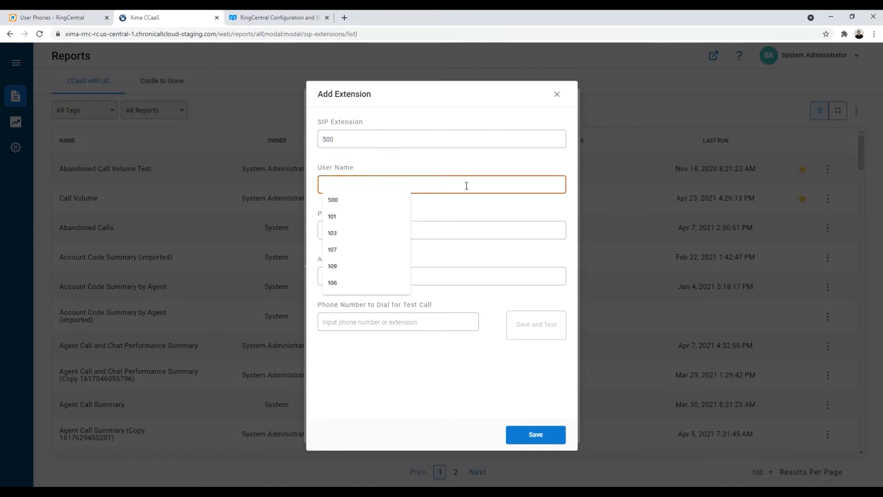
Copy the SIP user name from the RingCentral provisioning details into the new extension's User Name in Xima CCaaS.
{"action": "left_click", "coordinate": [55, 16]}
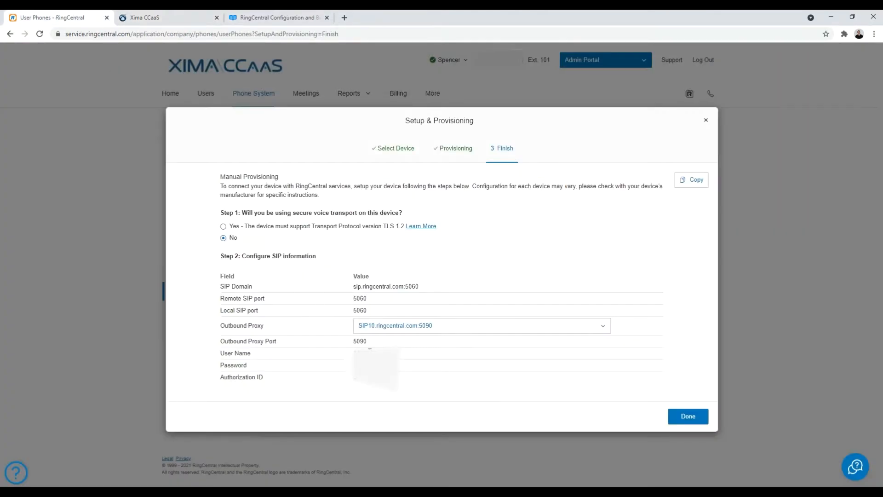
{"action": "double_click", "coordinate": [370, 350]}
{"action": "left_click", "coordinate": [375, 364]}
{"action": "double_click", "coordinate": [377, 349]}
{"action": "left_click", "coordinate": [168, 17]}
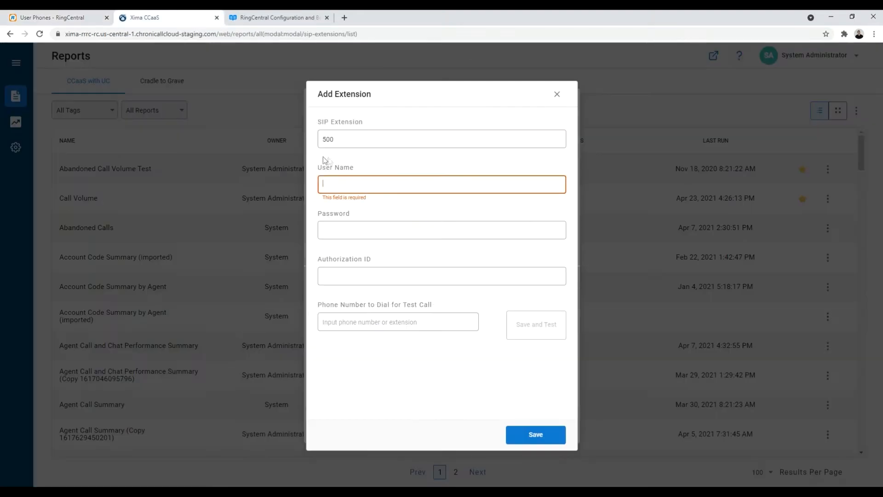
{"action": "left_click", "coordinate": [340, 184]}
{"action": "key", "text": "ctrl+v"}
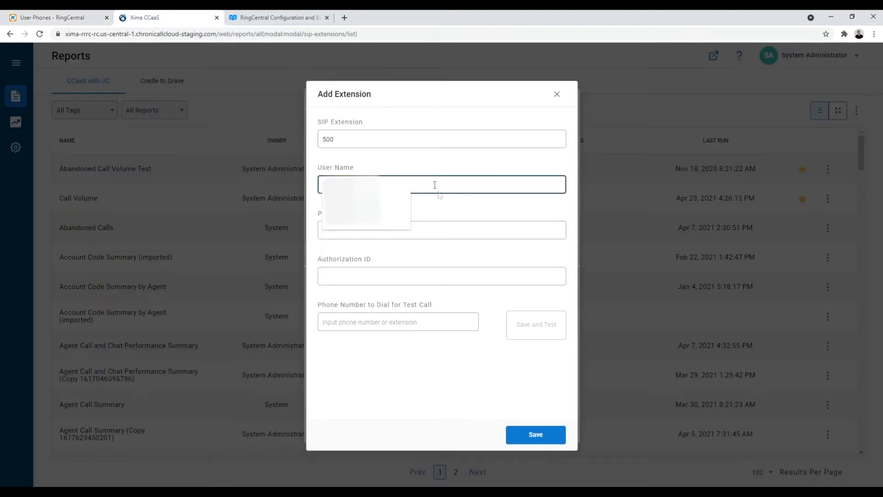
{"action": "left_click", "coordinate": [432, 168]}
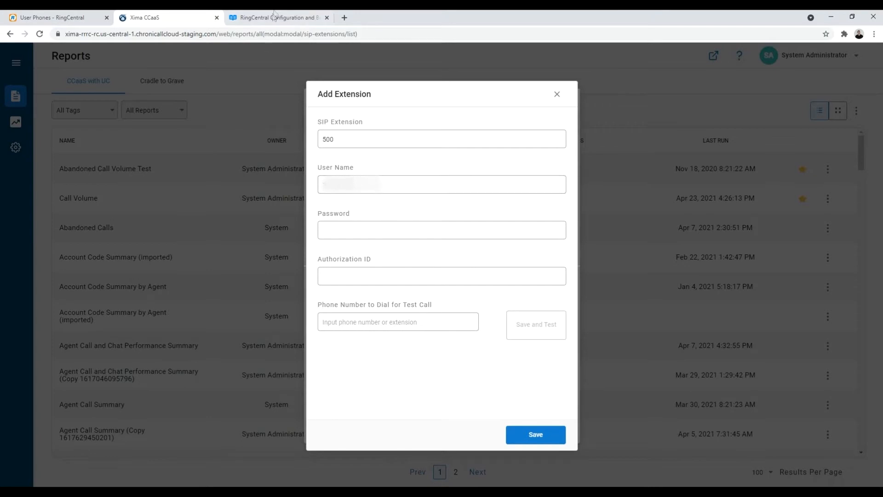
Copy the SIP password from the RingCentral provisioning details into the new extension's Password in Xima CCaaS.
{"action": "left_click", "coordinate": [33, 15]}
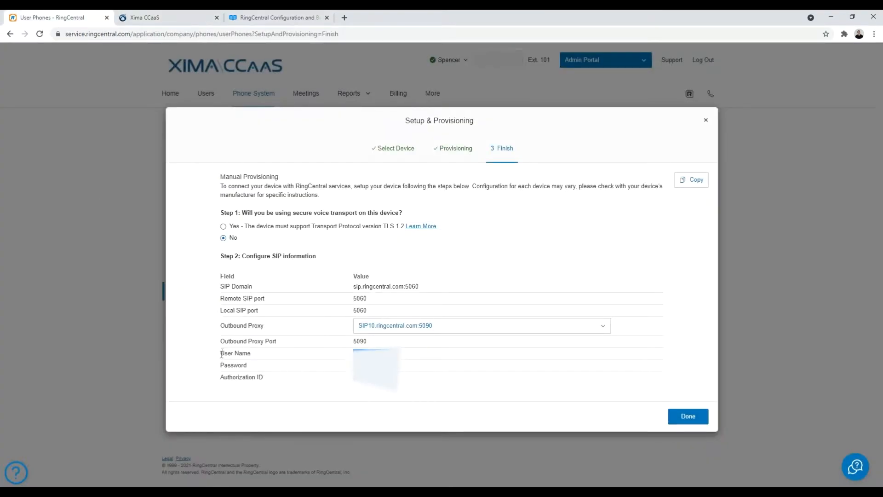
{"action": "left_click_drag", "start_coordinate": [220, 351], "coordinate": [271, 379]}
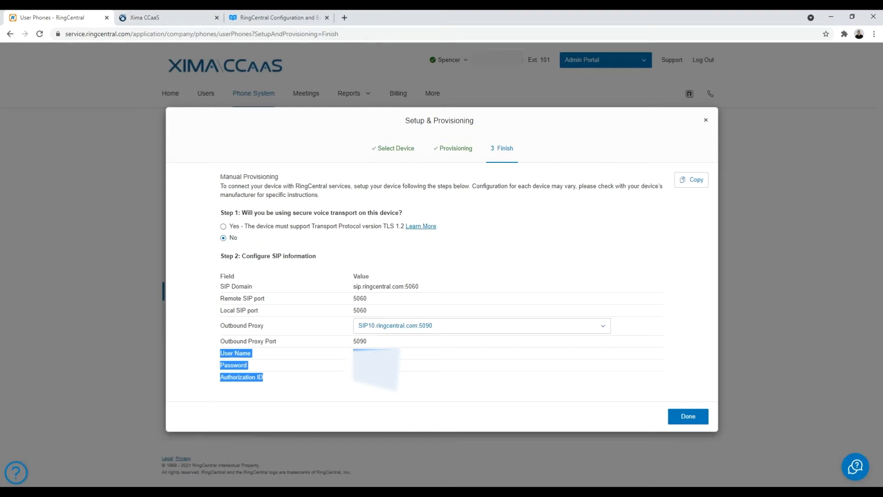
{"action": "left_click", "coordinate": [375, 368]}
{"action": "left_click", "coordinate": [189, 17]}
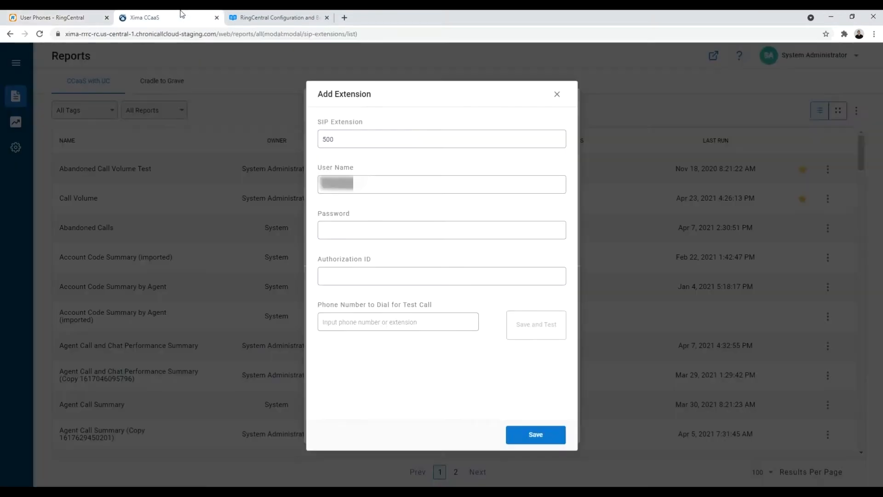
{"action": "left_click", "coordinate": [342, 229]}
{"action": "key", "text": "ctrl+v"}
Copy the authorization ID from the RingCentral provisioning details into the new extension's Authorization ID in Xima CCaaS.
{"action": "left_click", "coordinate": [341, 275]}
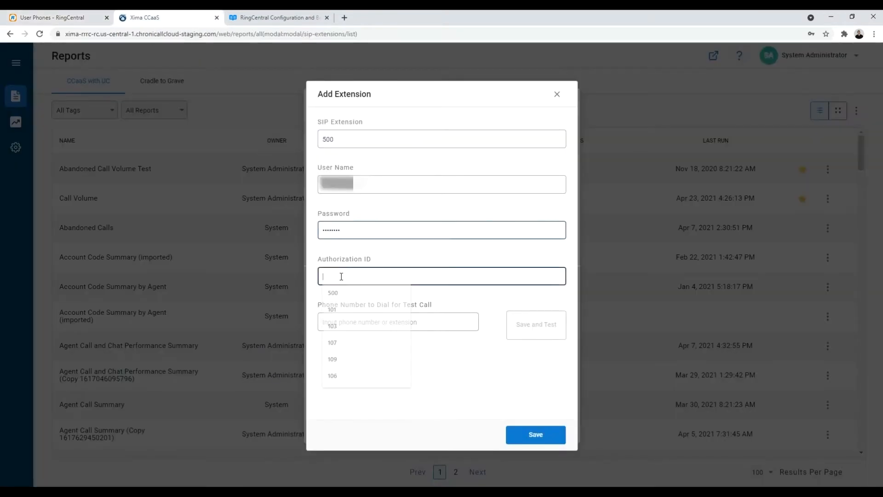
{"action": "left_click", "coordinate": [84, 14]}
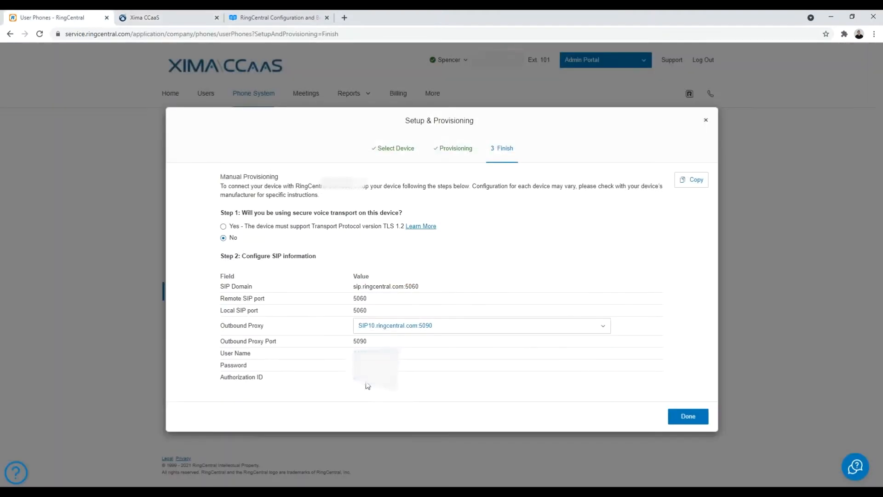
{"action": "left_click", "coordinate": [184, 15]}
{"action": "left_click", "coordinate": [350, 276]}
{"action": "key", "text": "ctrl+v"}
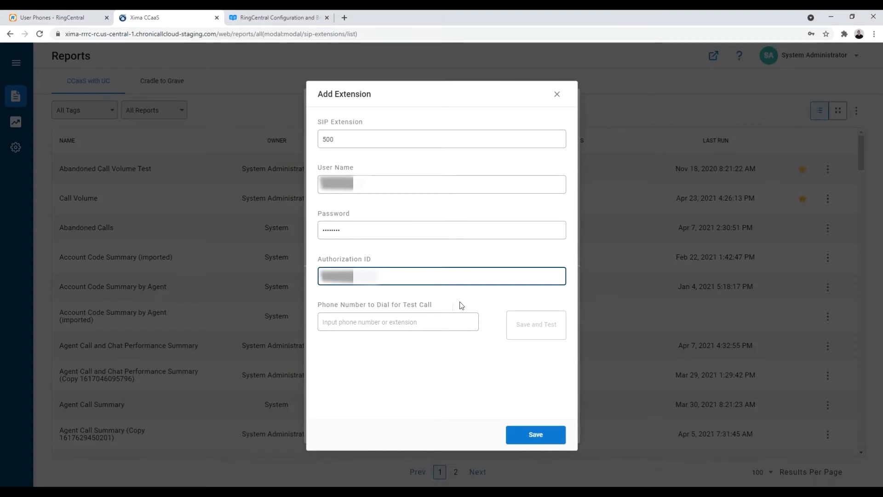
Save the new SIP extension without a test call number, accept the node restart, and close the SIP extensions list.
{"action": "left_click", "coordinate": [343, 323]}
{"action": "left_click", "coordinate": [544, 438]}
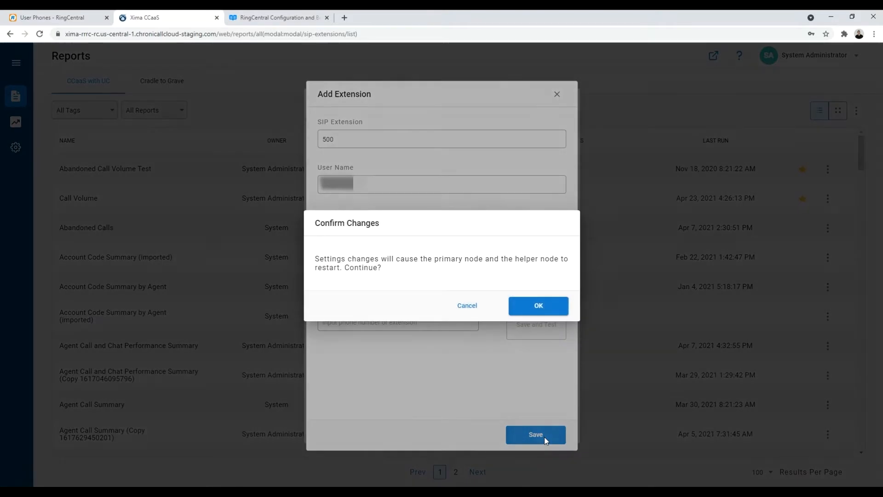
{"action": "left_click", "coordinate": [538, 306]}
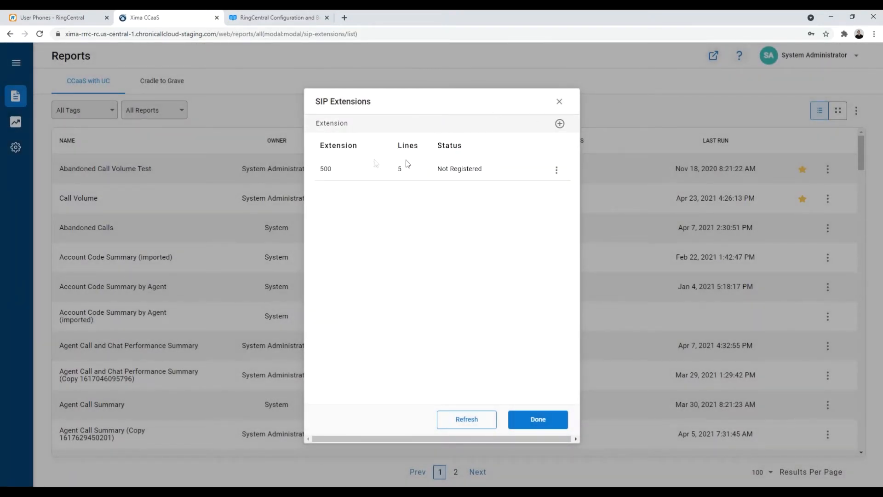
{"action": "left_click", "coordinate": [557, 420]}
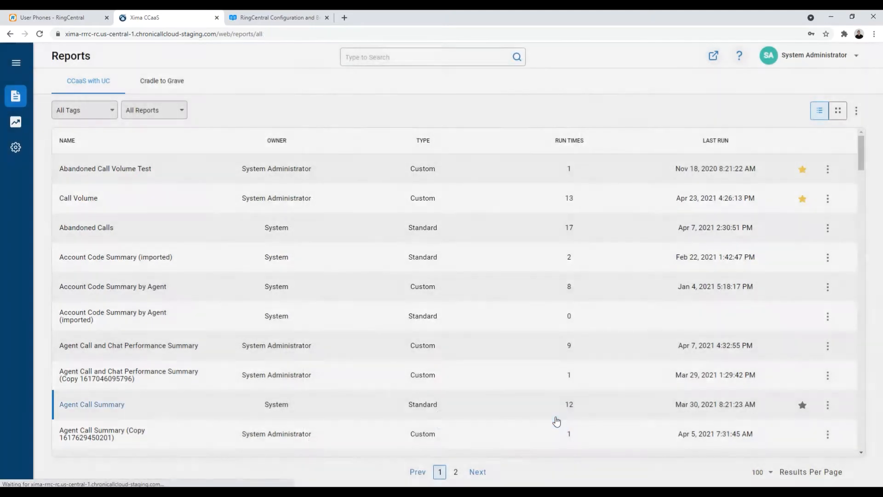
Open the RingCentral target platform configuration and compare its SIP Domain and Outbound Proxy with the RingCentral provisioning details, then check the API Auth Status.
{"action": "mouse_move", "coordinate": [15, 153]}
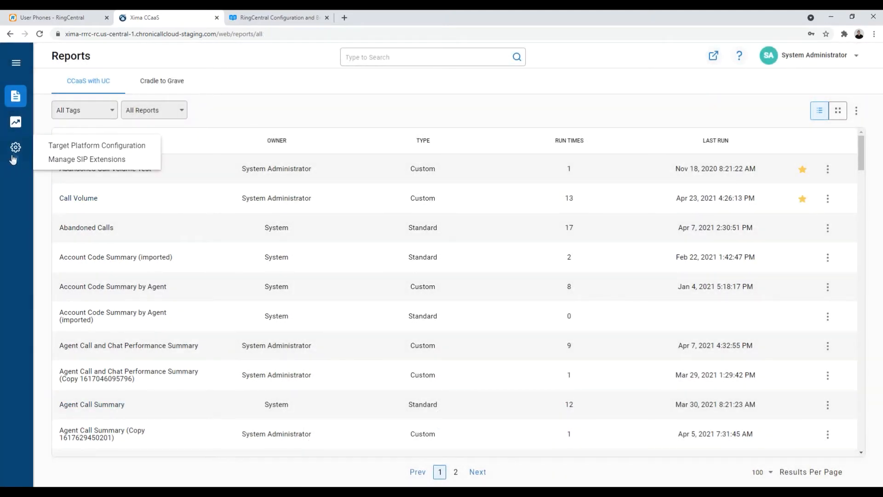
{"action": "left_click", "coordinate": [72, 145]}
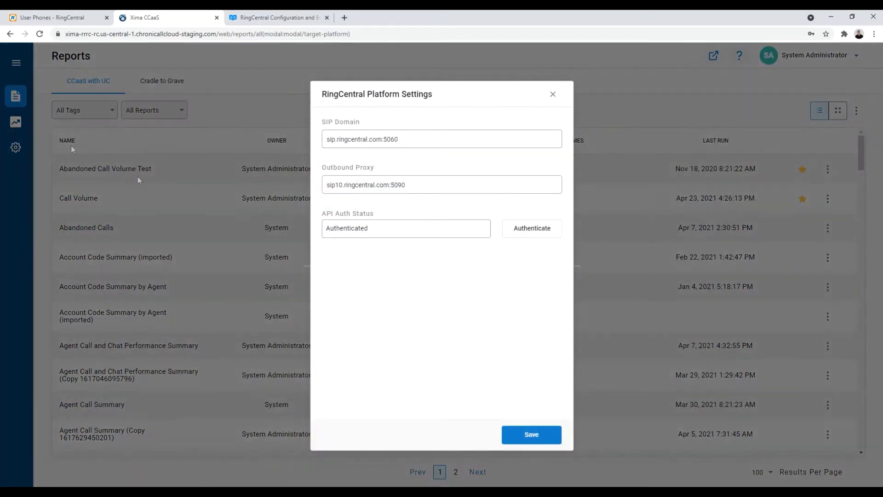
{"action": "left_click", "coordinate": [413, 138]}
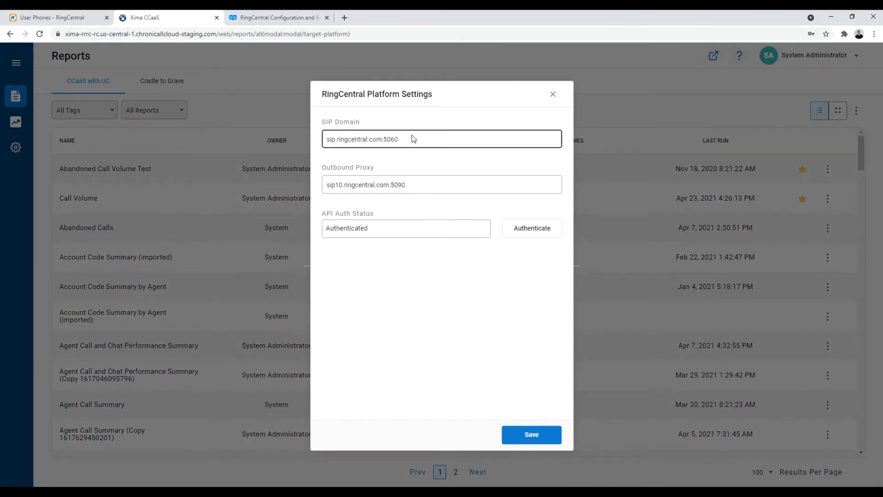
{"action": "left_click", "coordinate": [430, 184]}
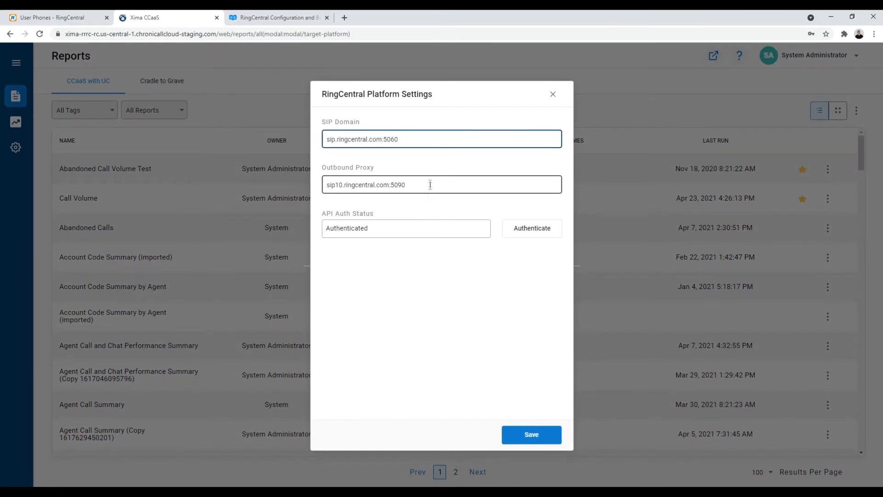
{"action": "left_click", "coordinate": [53, 18]}
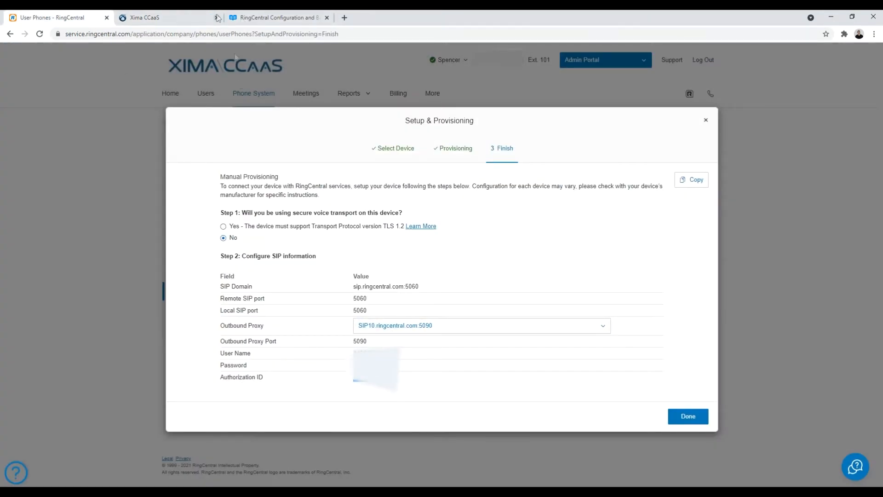
{"action": "left_click", "coordinate": [162, 18]}
{"action": "left_click", "coordinate": [450, 139]}
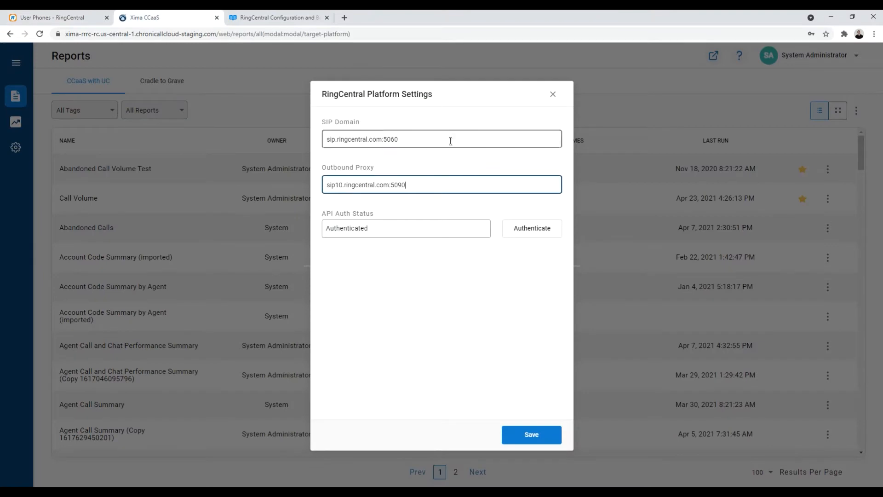
{"action": "left_click", "coordinate": [432, 183]}
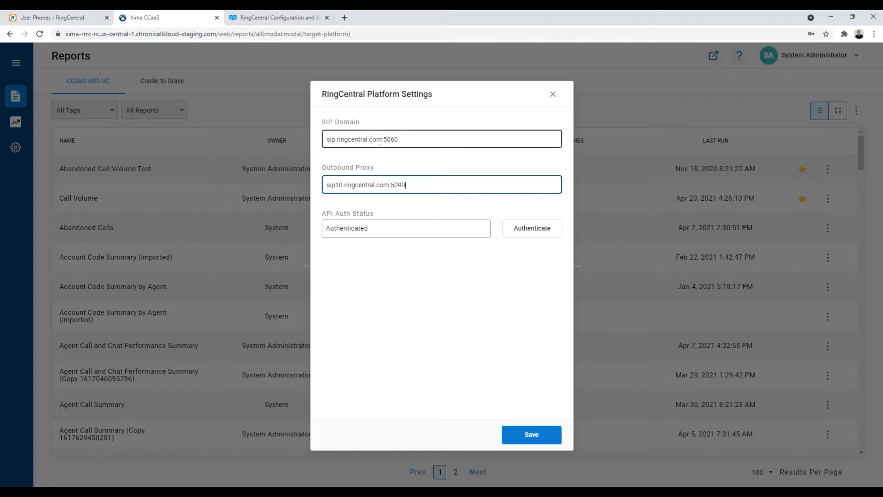
{"action": "left_click", "coordinate": [339, 140]}
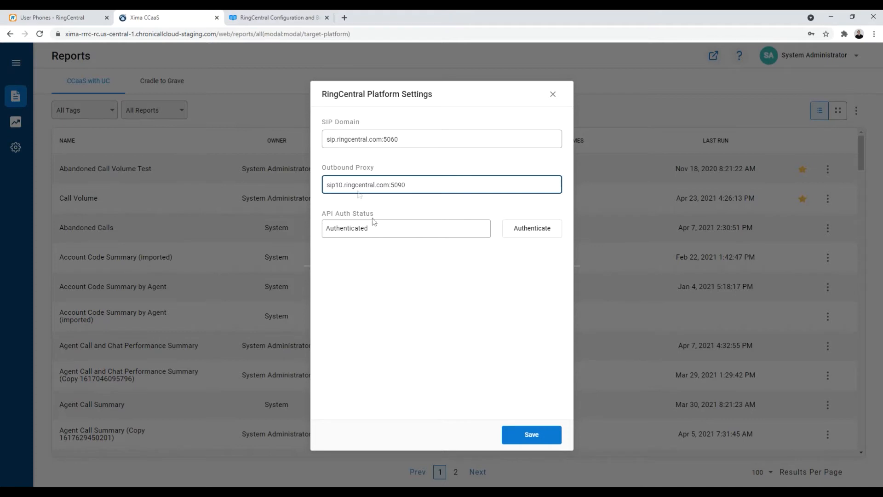
{"action": "left_click", "coordinate": [424, 186]}
{"action": "left_click_drag", "start_coordinate": [330, 229], "coordinate": [394, 231]}
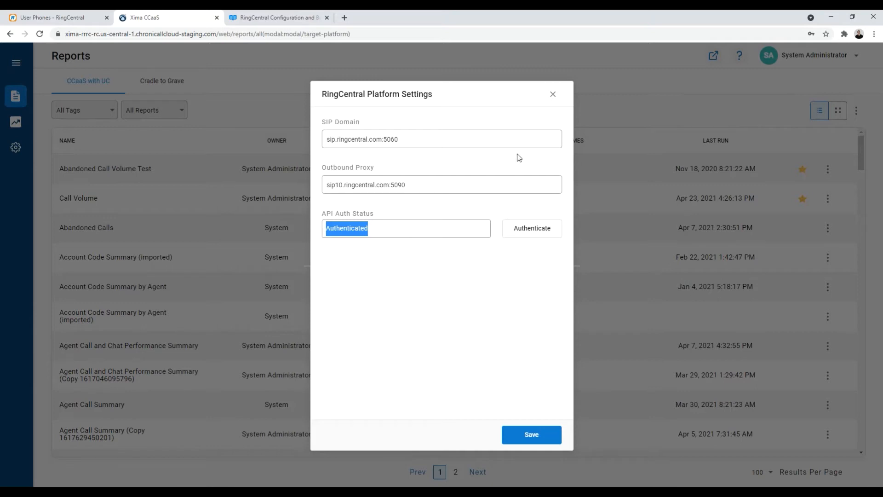
Start the RingCentral API authentication and sign in with another account using its saved email or phone number and the account password.
{"action": "left_click", "coordinate": [525, 229]}
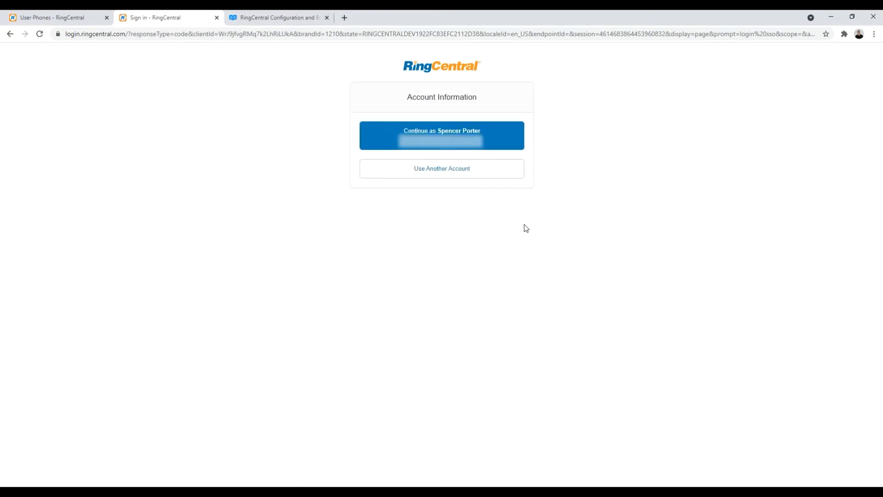
{"action": "left_click", "coordinate": [445, 169]}
{"action": "left_click", "coordinate": [437, 138]}
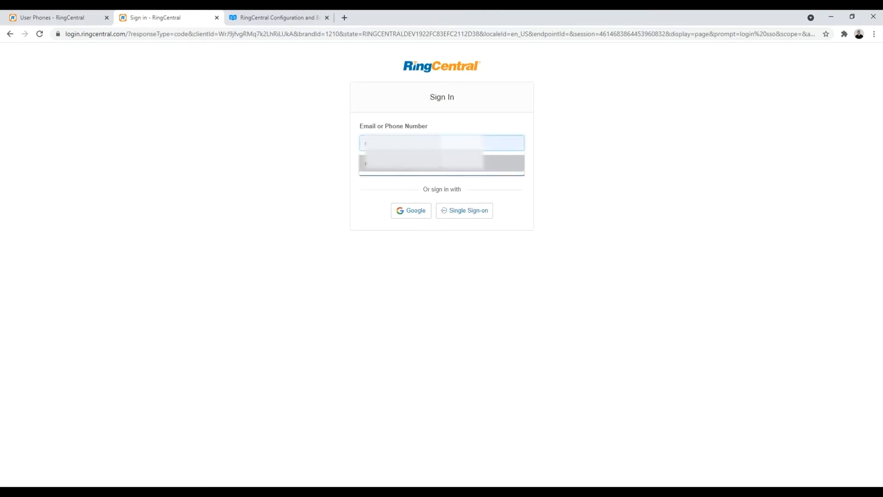
{"action": "left_click", "coordinate": [439, 163]}
{"action": "left_click", "coordinate": [478, 174]}
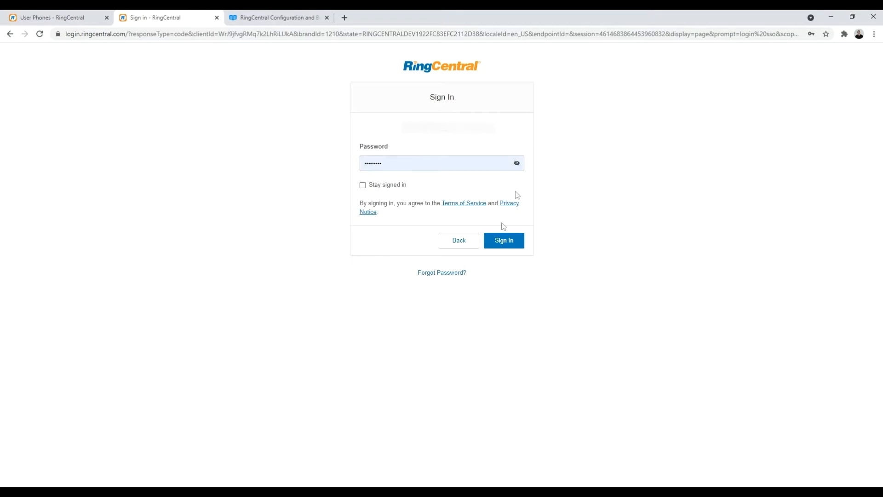
{"action": "left_click", "coordinate": [501, 242]}
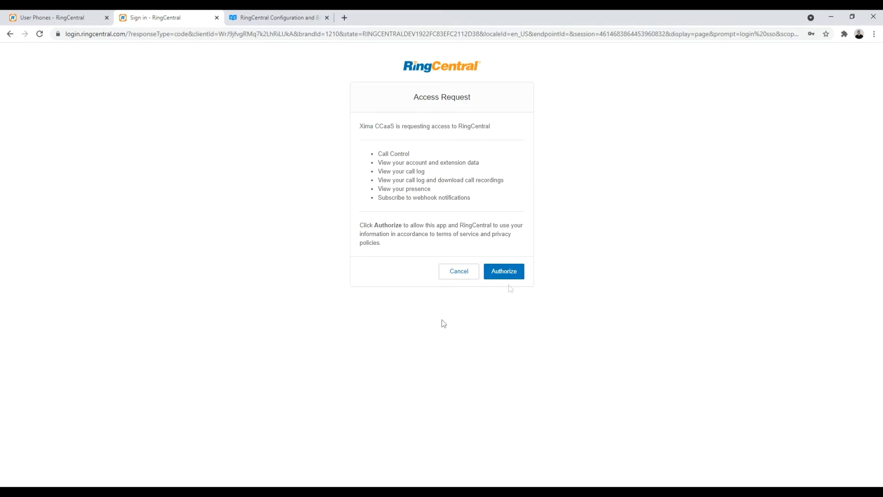
Authorize Xima CCaaS to access RingCentral and check the API Auth Status in the platform settings.
{"action": "left_click", "coordinate": [519, 268]}
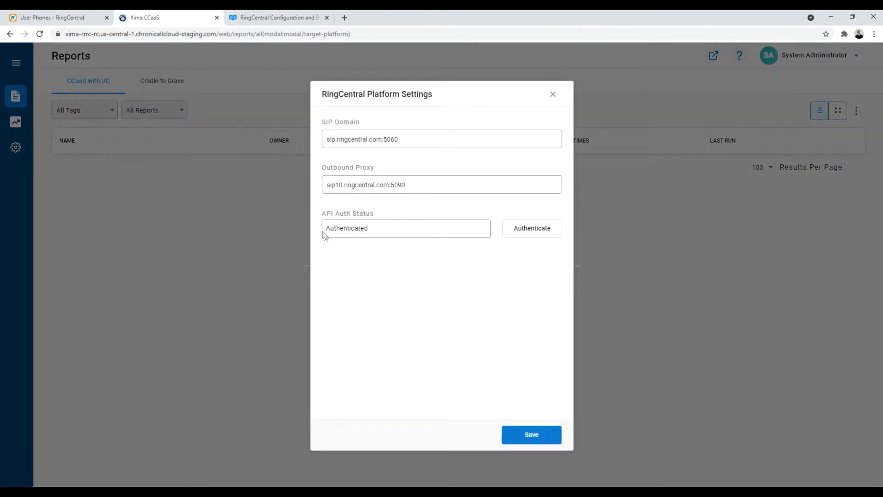
{"action": "left_click_drag", "start_coordinate": [327, 231], "coordinate": [375, 229]}
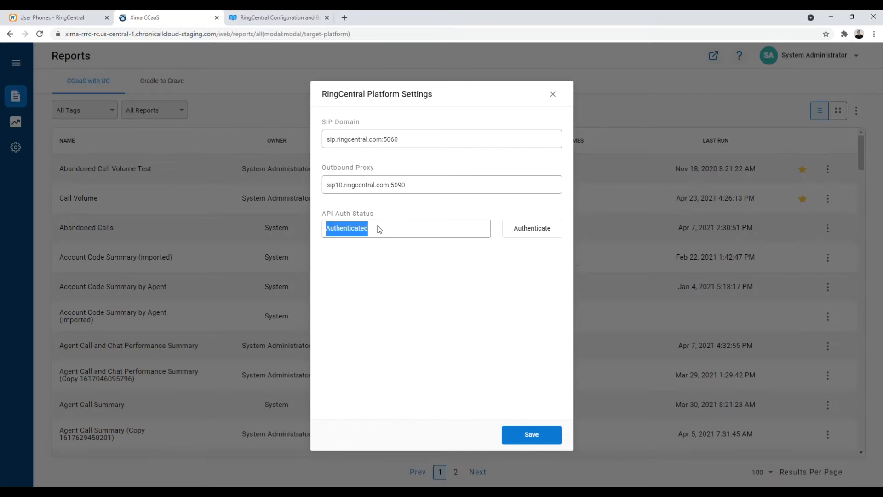
{"action": "left_click", "coordinate": [374, 322]}
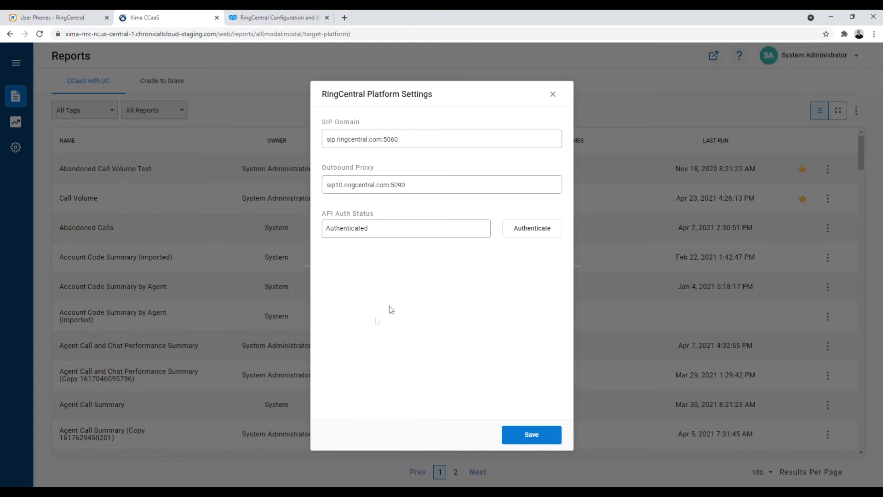
Save the RingCentral platform settings, accept the restart of the primary and helper nodes, and close the settings.
{"action": "left_click", "coordinate": [546, 437]}
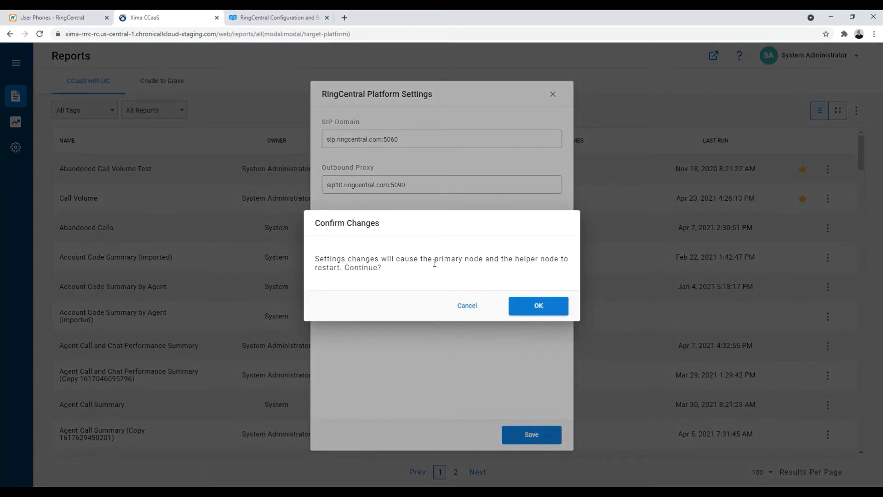
{"action": "left_click", "coordinate": [532, 306]}
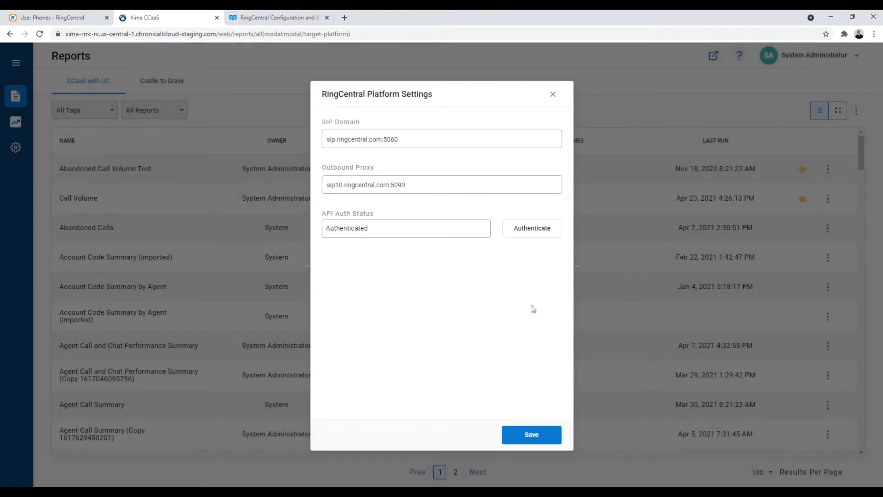
{"action": "left_click", "coordinate": [553, 95]}
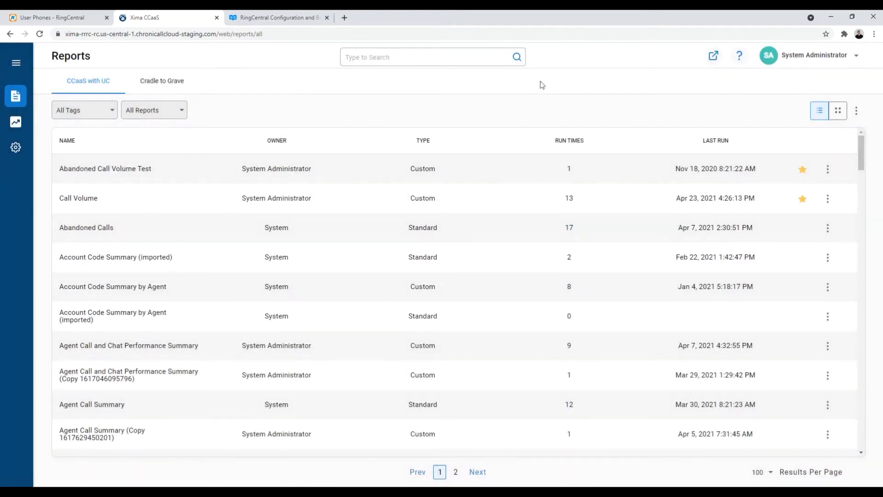
Open the managed SIP extensions and check the lines and registration status of extension 500.
{"action": "left_click", "coordinate": [15, 152]}
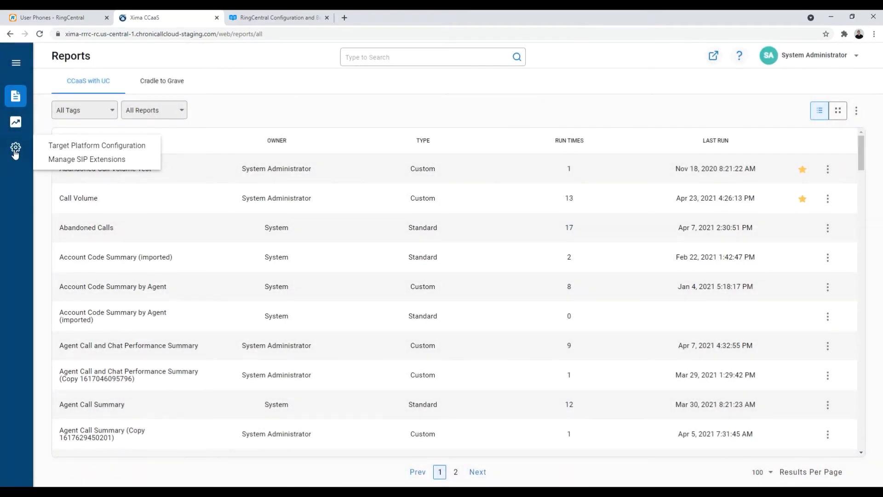
{"action": "left_click", "coordinate": [82, 160]}
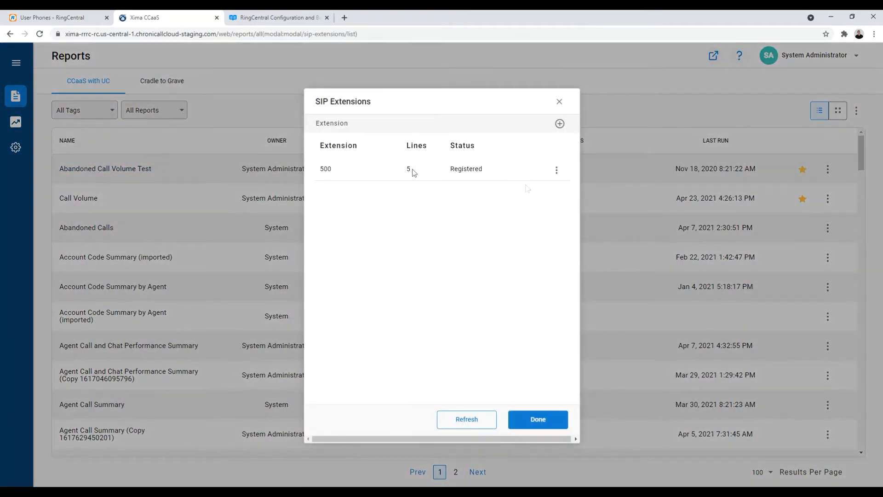
{"action": "left_click_drag", "start_coordinate": [321, 168], "coordinate": [529, 171]}
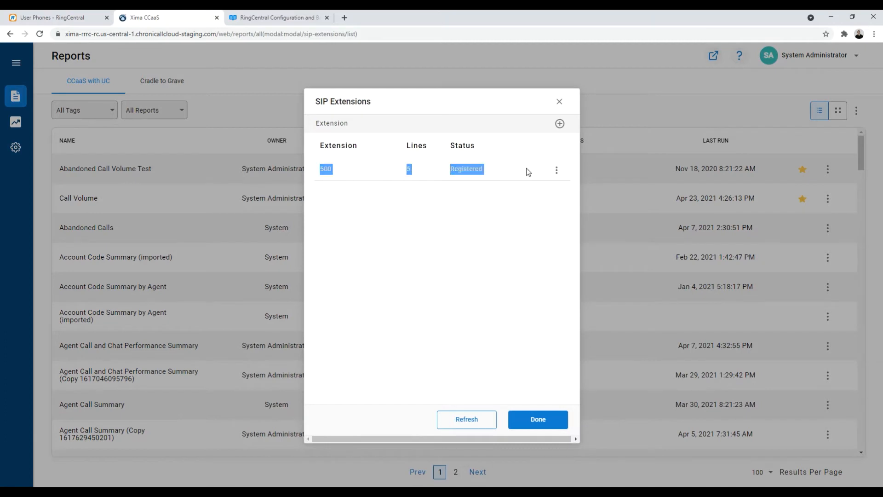
{"action": "left_click", "coordinate": [529, 171]}
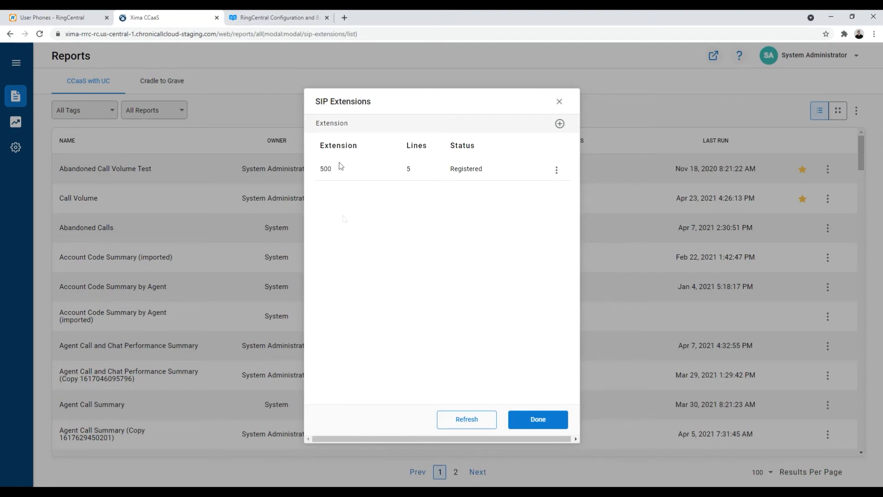
Review the example SIP extensions list and the load balancer diagram in the RingCentral Configuration and Best Practices guide.
{"action": "left_click", "coordinate": [283, 15]}
{"action": "scroll", "coordinate": [404, 246], "scroll_direction": "down", "scroll_amount": 15}
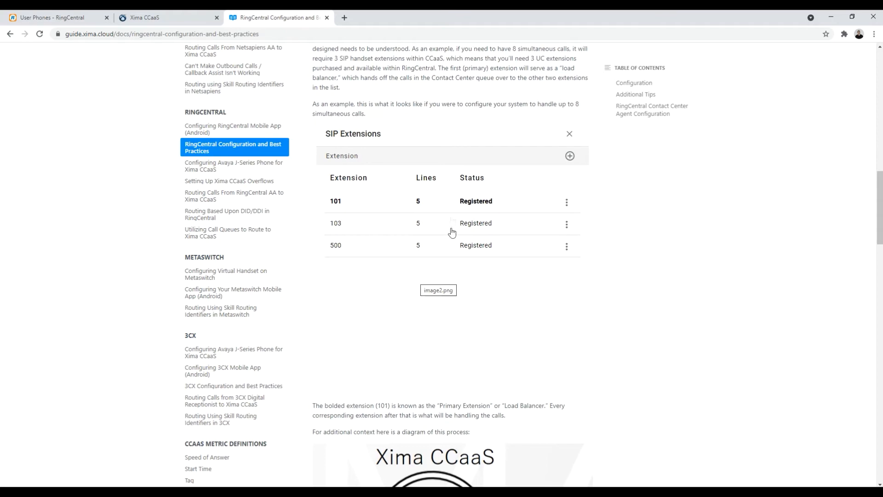
{"action": "scroll", "coordinate": [403, 272], "scroll_direction": "up", "scroll_amount": 1}
{"action": "scroll", "coordinate": [466, 231], "scroll_direction": "up", "scroll_amount": 3}
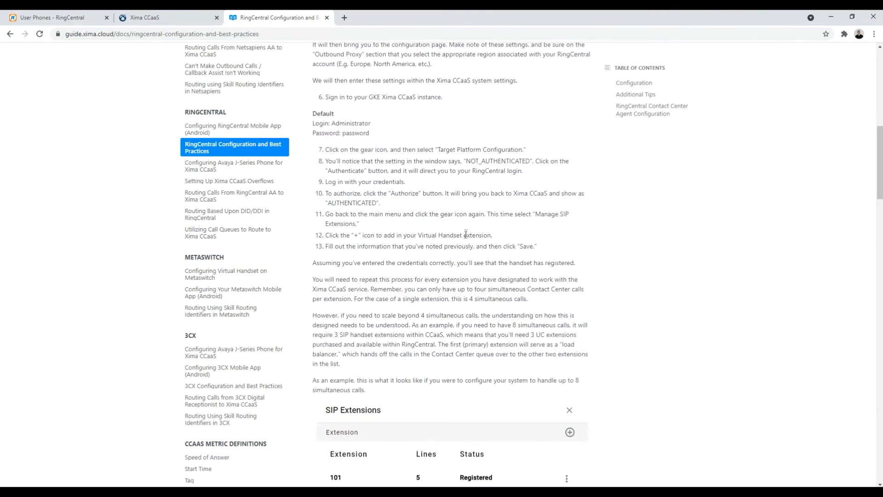
{"action": "scroll", "coordinate": [377, 291], "scroll_direction": "down", "scroll_amount": 7}
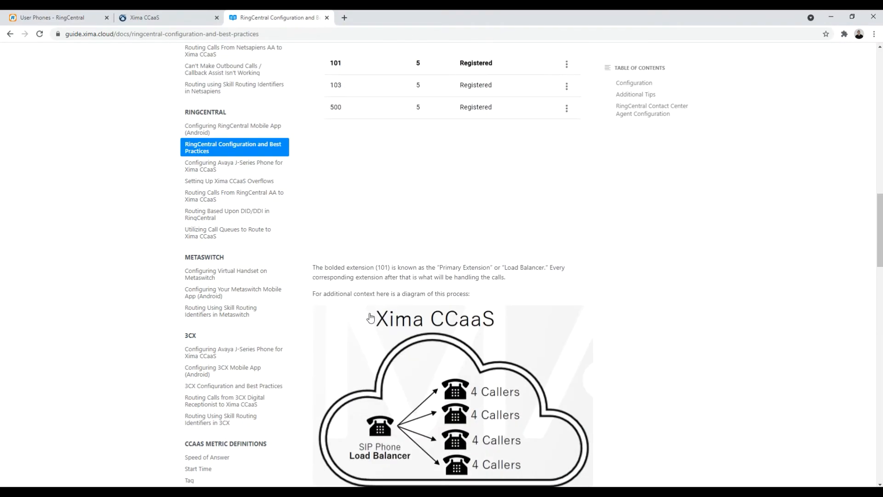
{"action": "scroll", "coordinate": [366, 282], "scroll_direction": "down", "scroll_amount": 3}
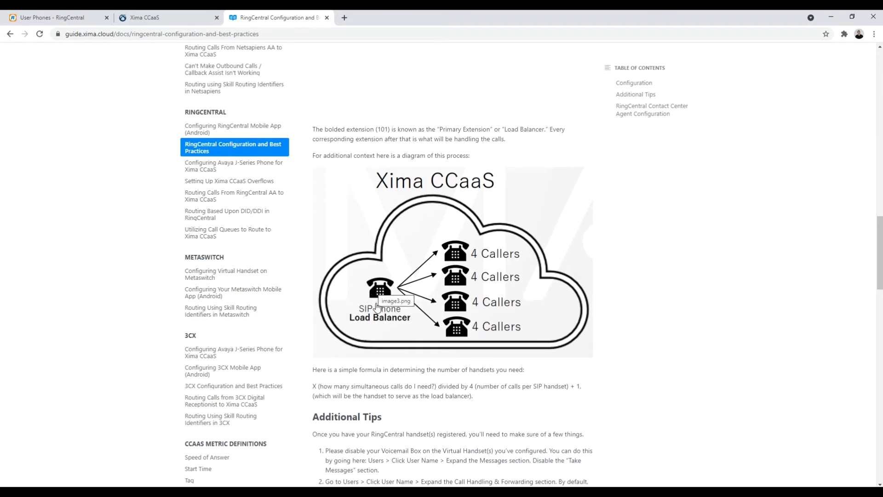
Examine the guide's formula for how many handsets are needed and return to its multi-extension example.
{"action": "scroll", "coordinate": [376, 310], "scroll_direction": "down", "scroll_amount": 3}
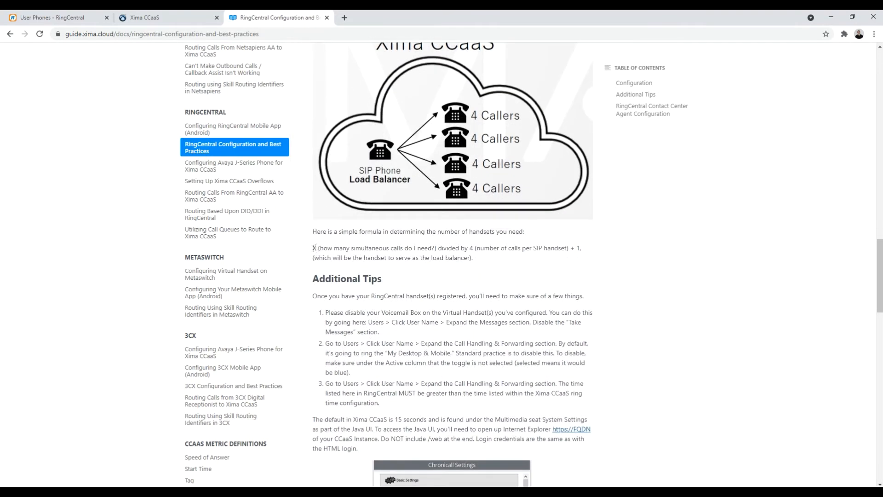
{"action": "left_click_drag", "start_coordinate": [312, 248], "coordinate": [481, 248]}
{"action": "left_click", "coordinate": [477, 247]}
{"action": "left_click_drag", "start_coordinate": [435, 248], "coordinate": [529, 247]}
{"action": "left_click", "coordinate": [528, 247]}
{"action": "scroll", "coordinate": [463, 368], "scroll_direction": "up", "scroll_amount": 3}
{"action": "scroll", "coordinate": [463, 365], "scroll_direction": "up", "scroll_amount": 8}
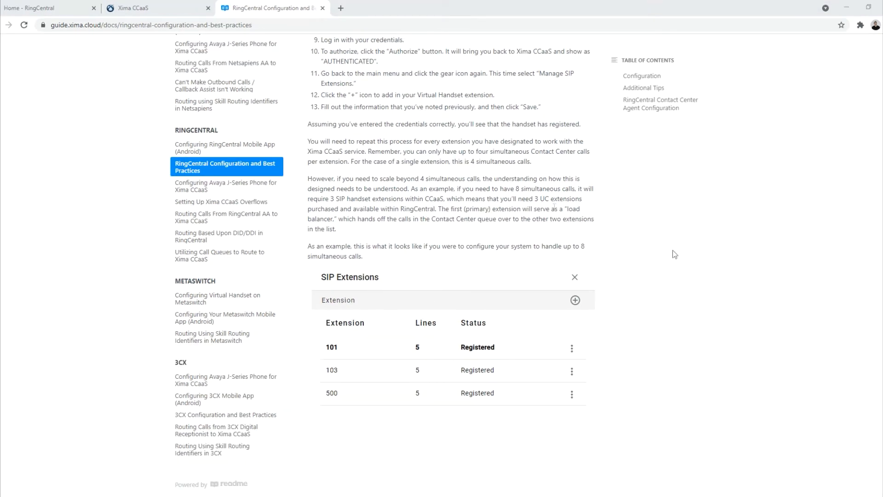
Switch to RingCentral, open the Xima Handset user with extension 500, and expand its Screening, Greeting & Hold Music settings.
{"action": "left_click", "coordinate": [91, 6]}
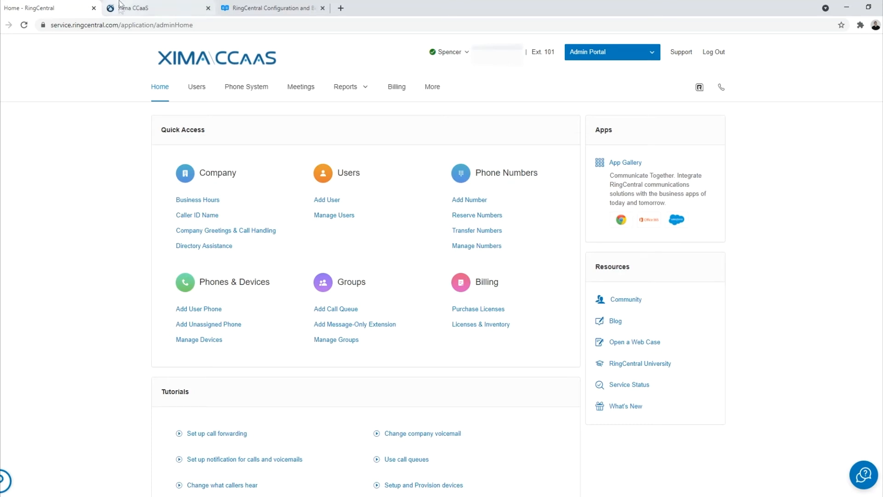
{"action": "left_click", "coordinate": [199, 91]}
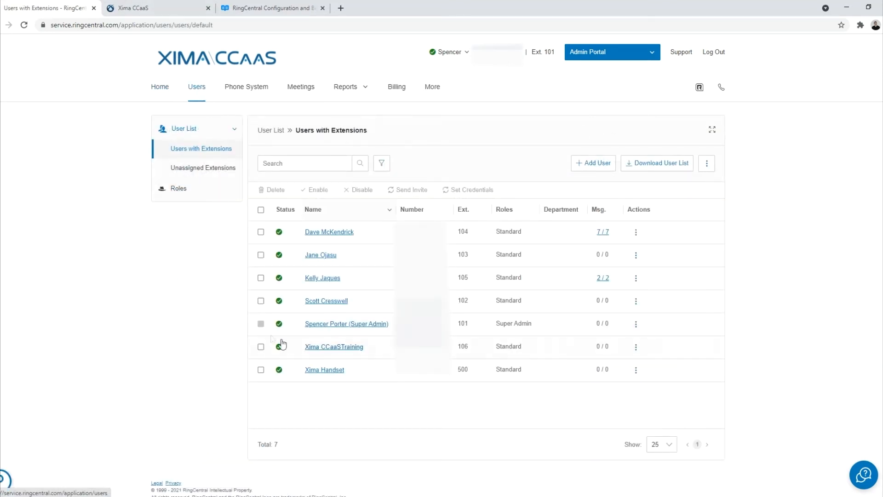
{"action": "left_click", "coordinate": [322, 368]}
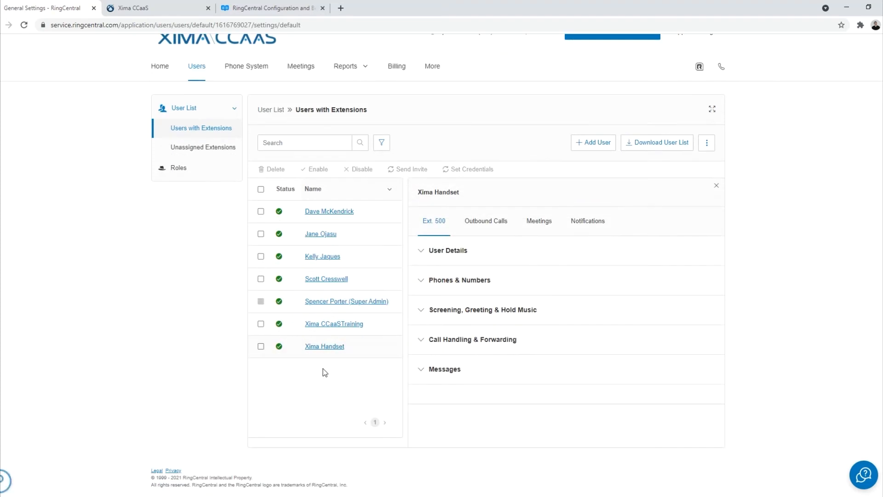
{"action": "left_click", "coordinate": [443, 314]}
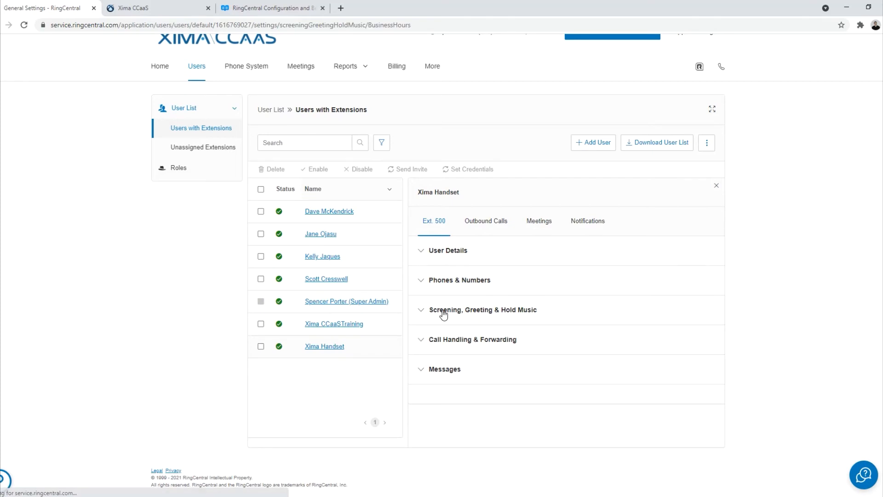
{"action": "scroll", "coordinate": [444, 314], "scroll_direction": "down", "scroll_amount": 3}
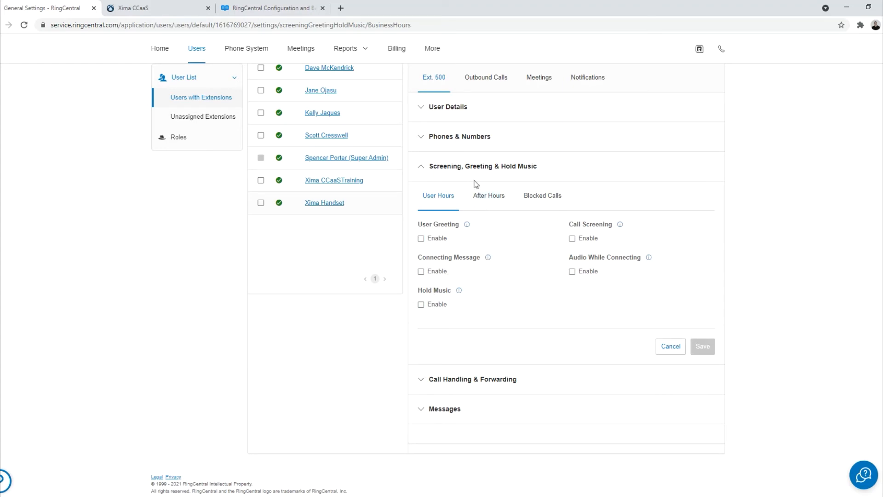
Expand the Xima Handset user's Call Handling & Forwarding settings and review the user-hours forwarding order and active phones.
{"action": "left_click", "coordinate": [463, 384]}
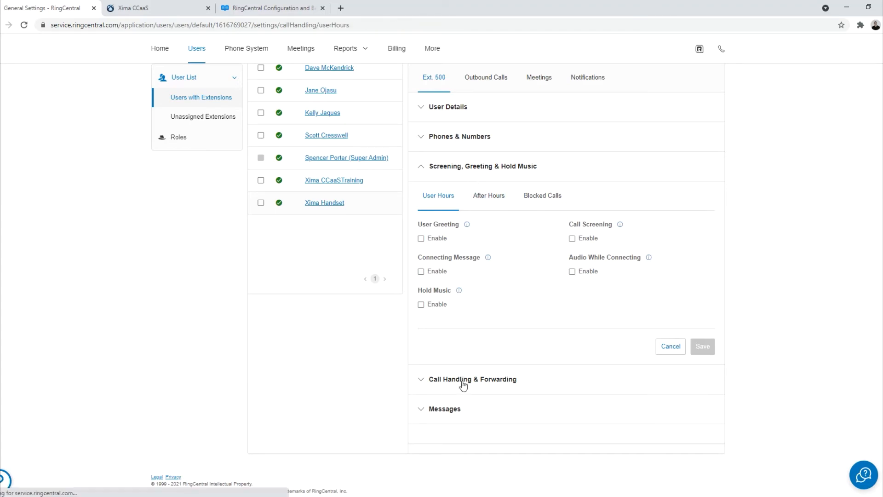
{"action": "scroll", "coordinate": [527, 317], "scroll_direction": "down", "scroll_amount": 4}
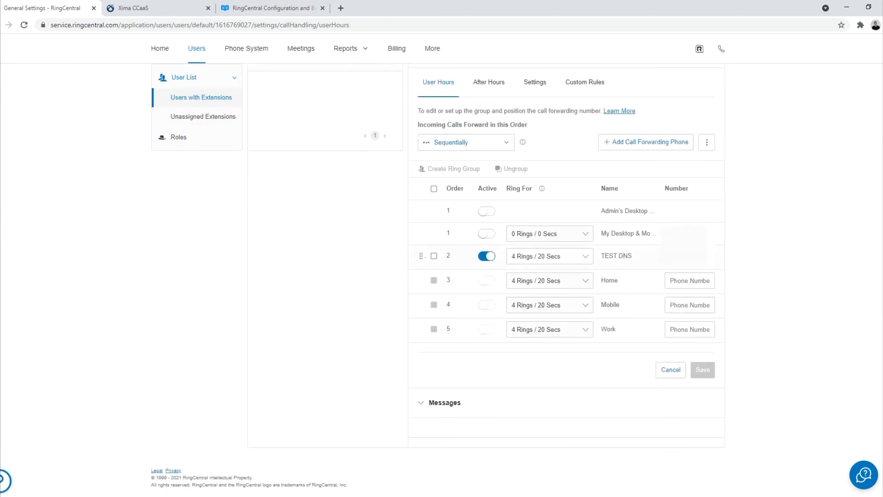
{"action": "left_click_drag", "start_coordinate": [659, 233], "coordinate": [607, 234]}
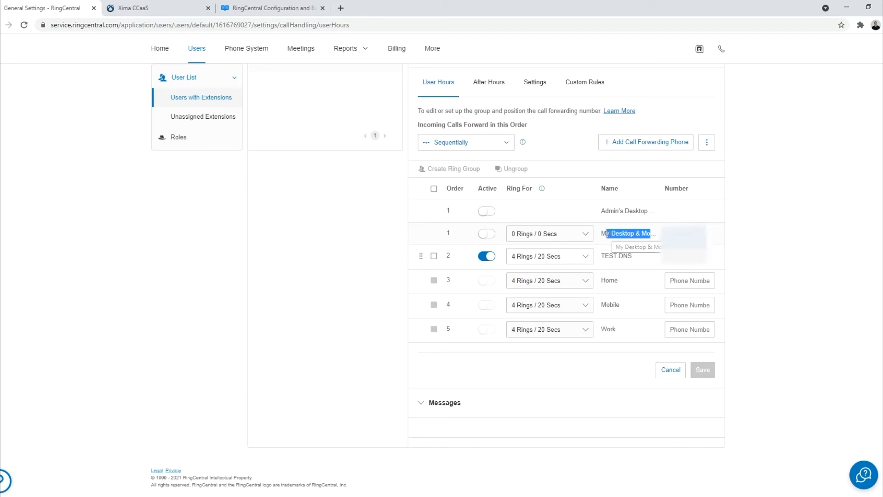
{"action": "left_click", "coordinate": [607, 234]}
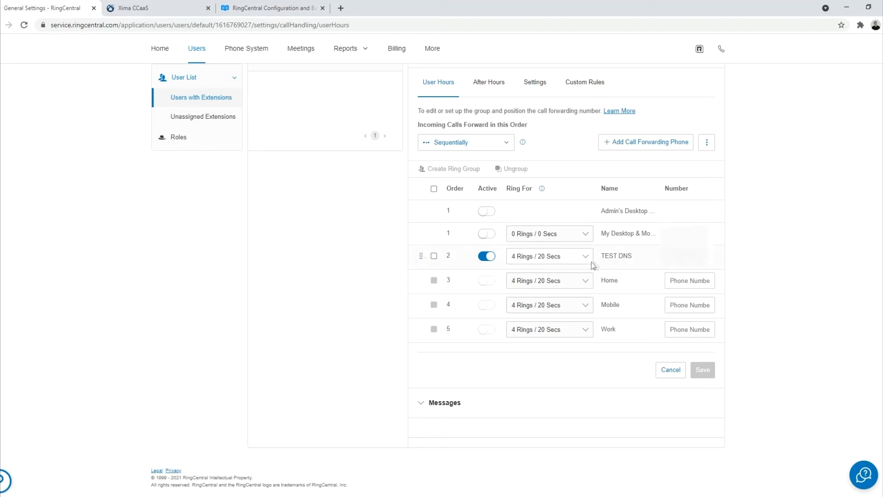
Expand the handset user's Messages settings and check the missed-call handling options and the group assigned for user hours.
{"action": "left_click", "coordinate": [421, 405]}
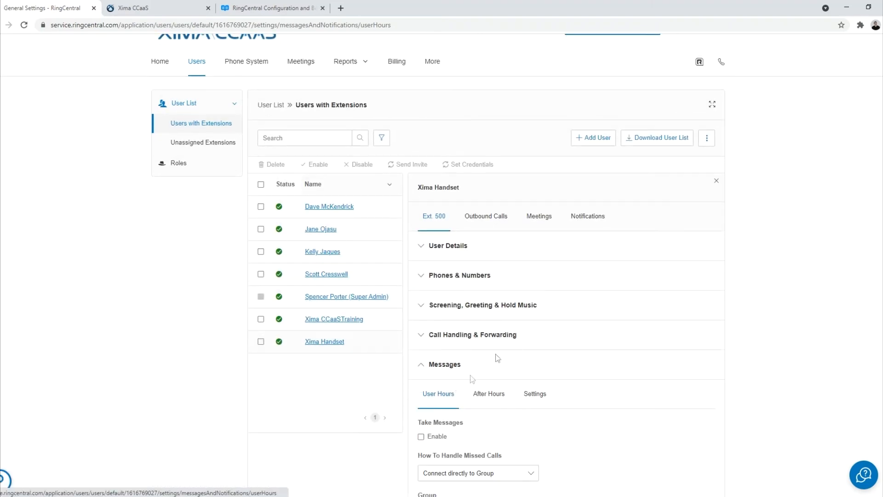
{"action": "scroll", "coordinate": [497, 358], "scroll_direction": "down", "scroll_amount": 3}
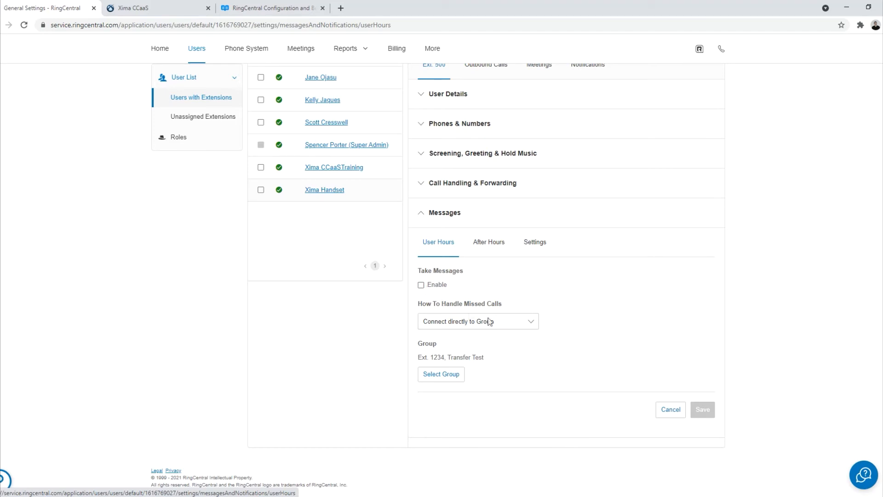
{"action": "left_click", "coordinate": [528, 322]}
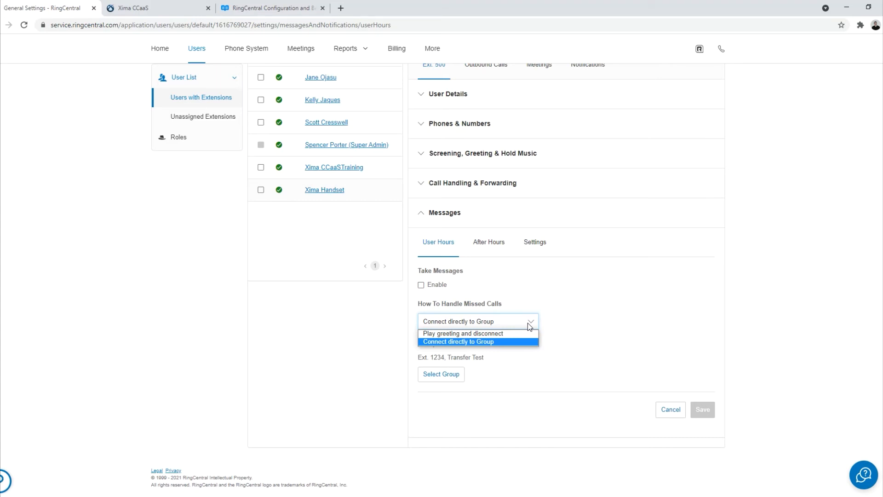
{"action": "left_click", "coordinate": [528, 323]}
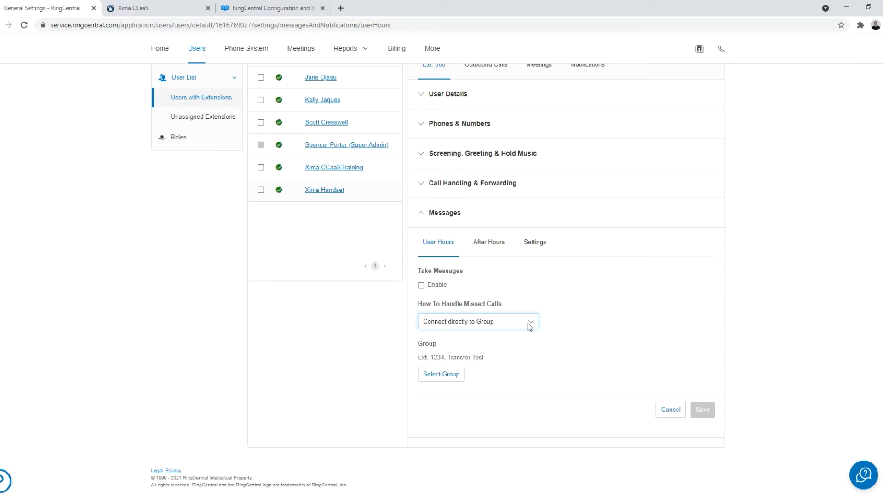
{"action": "left_click_drag", "start_coordinate": [475, 358], "coordinate": [418, 358]}
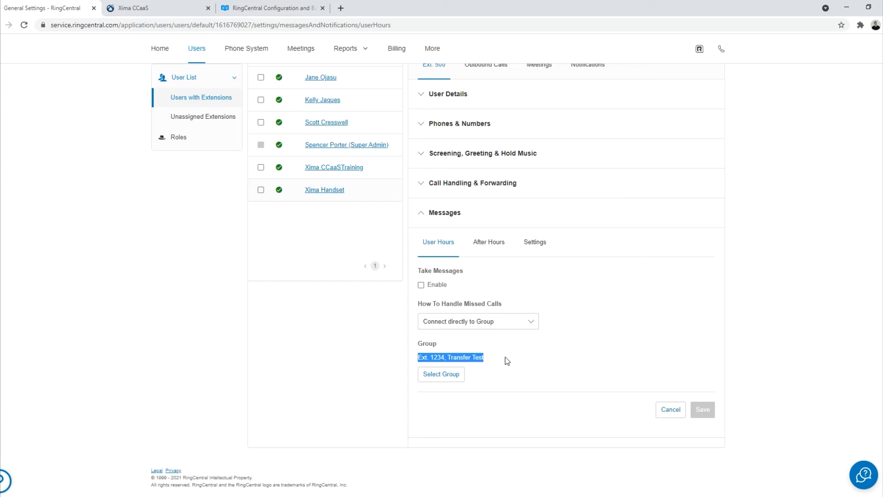
Open the Super Admin user with extension 101 and review the Screening, Greeting & Hold Music settings.
{"action": "scroll", "coordinate": [503, 357], "scroll_direction": "up", "scroll_amount": 4}
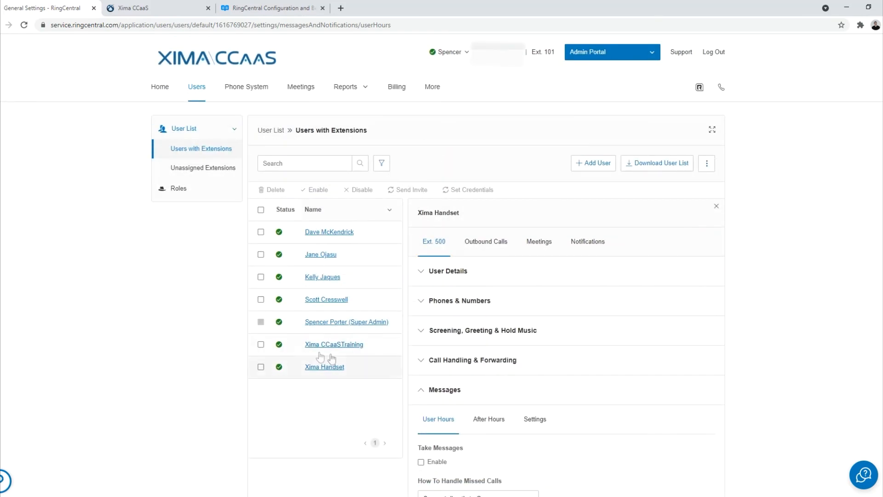
{"action": "left_click", "coordinate": [331, 322]}
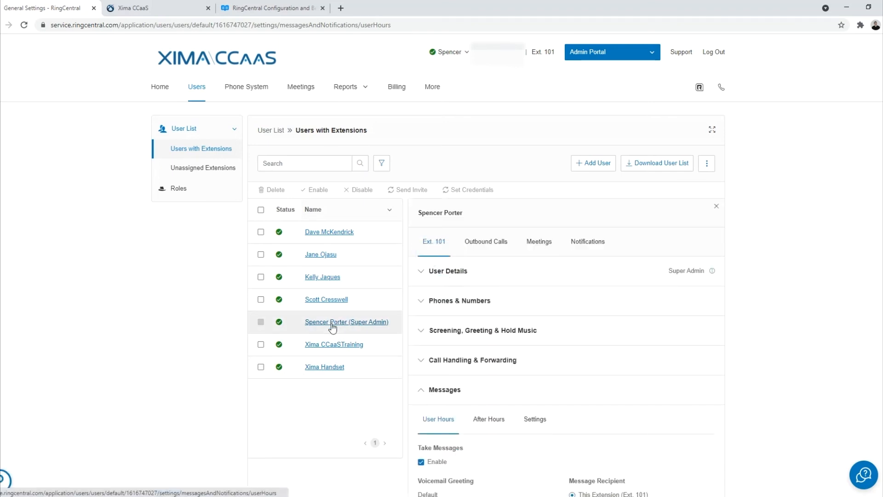
{"action": "left_click", "coordinate": [423, 333]}
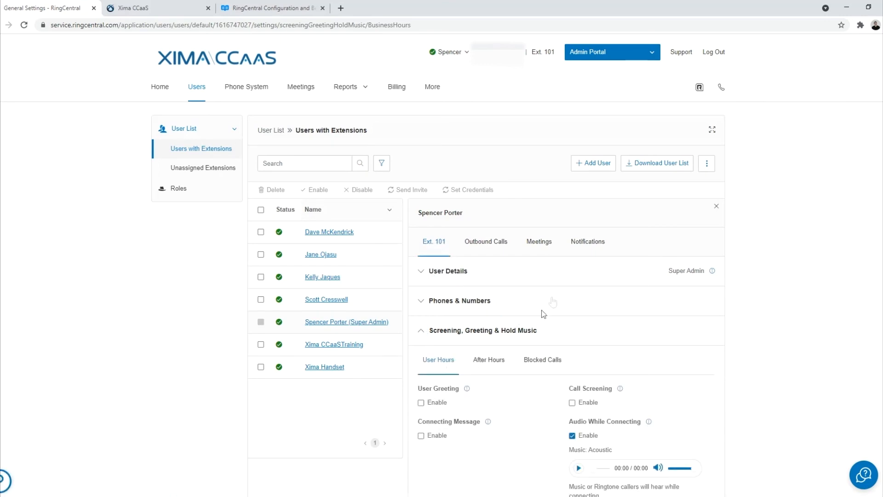
{"action": "scroll", "coordinate": [552, 294], "scroll_direction": "down", "scroll_amount": 3}
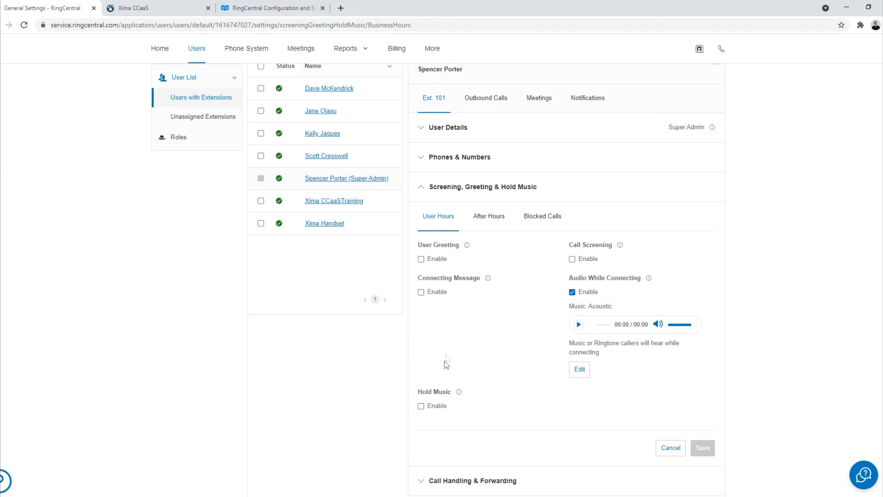
Expand extension 101's Call Handling & Forwarding settings and examine the Desktop & Mobile entry in the user-hours forwarding list.
{"action": "left_click", "coordinate": [422, 190]}
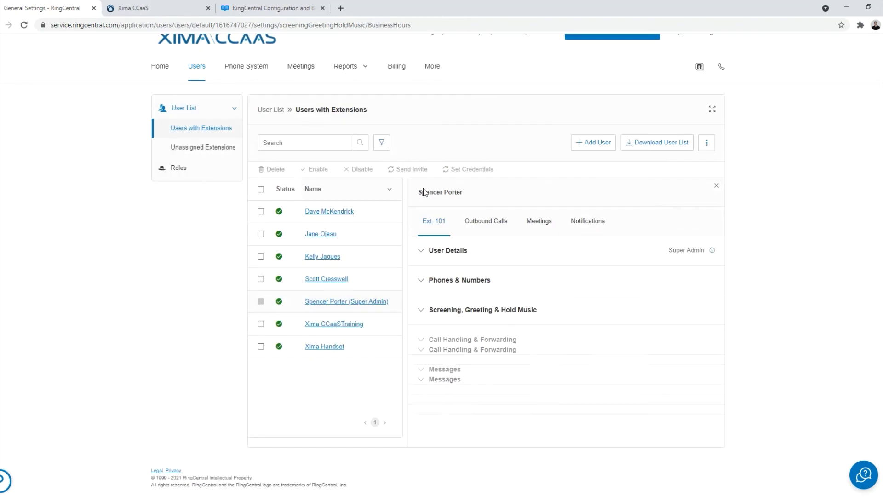
{"action": "left_click", "coordinate": [422, 343]}
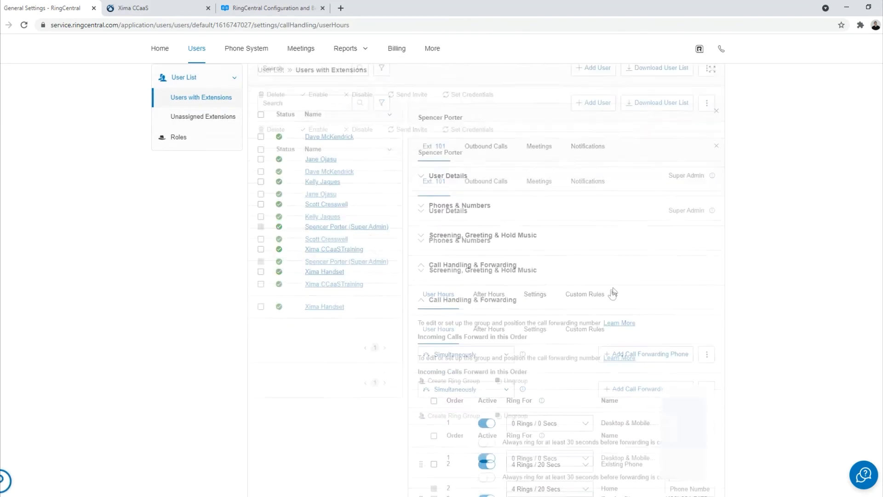
{"action": "scroll", "coordinate": [613, 293], "scroll_direction": "down", "scroll_amount": 2}
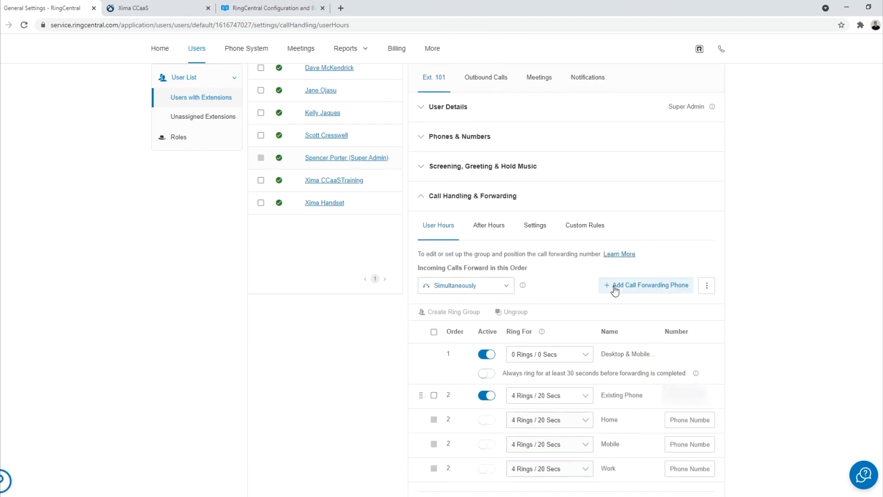
{"action": "scroll", "coordinate": [615, 291], "scroll_direction": "down", "scroll_amount": 2}
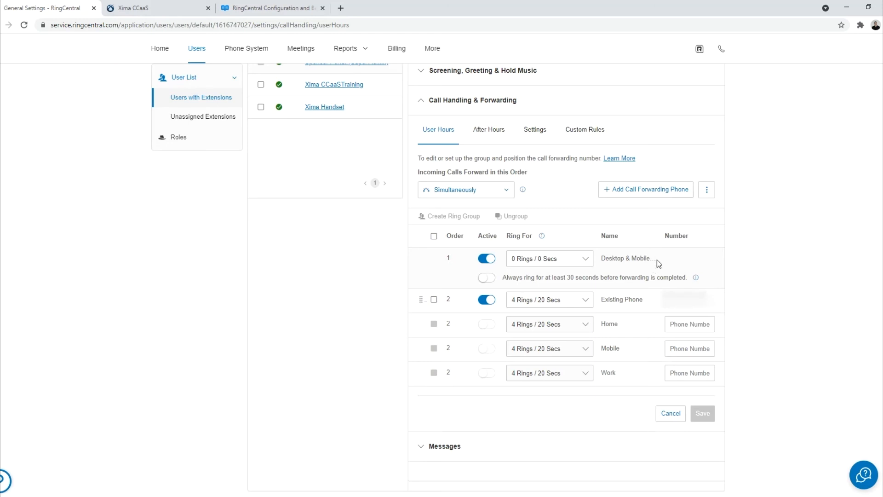
{"action": "left_click_drag", "start_coordinate": [657, 260], "coordinate": [599, 258]}
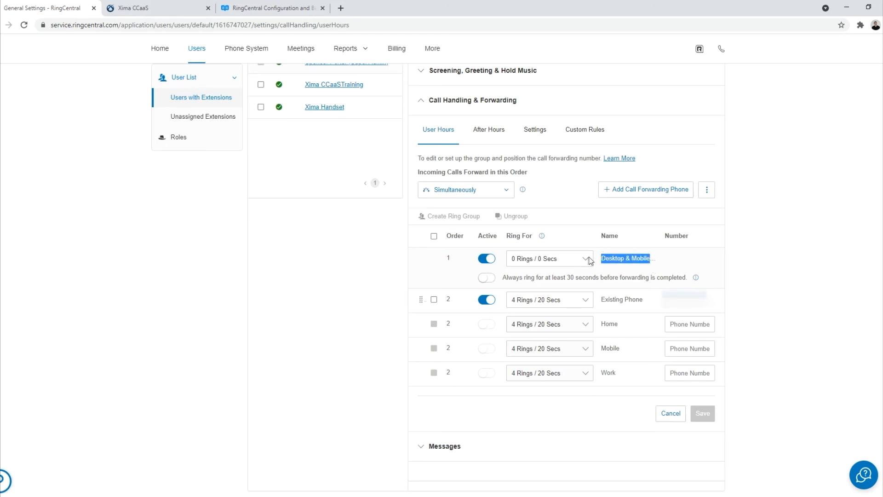
Try a ring time of 2 Rings / 10 Secs for Desktop & Mobile and restore 0 Rings / 0 Secs.
{"action": "left_click", "coordinate": [585, 259]}
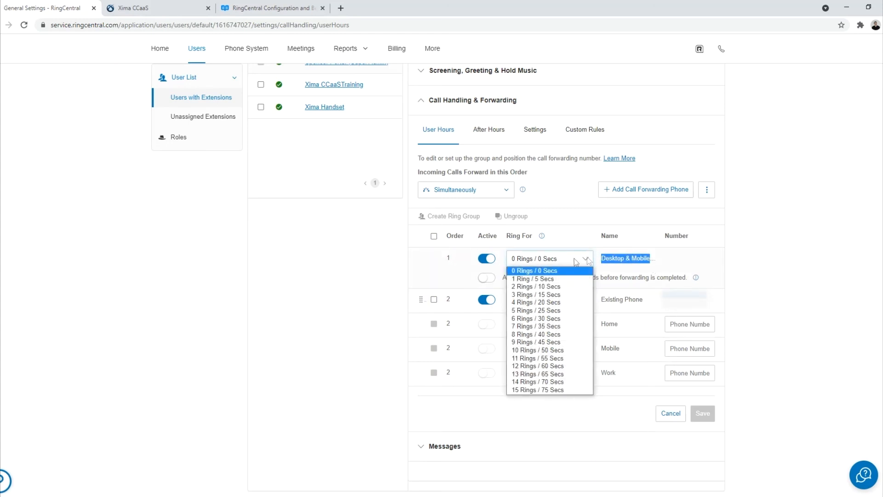
{"action": "left_click", "coordinate": [536, 286]}
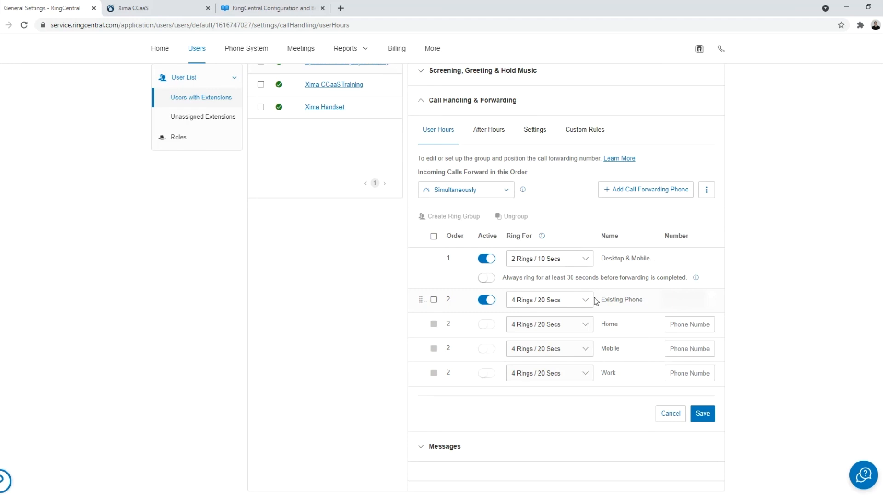
{"action": "left_click", "coordinate": [586, 258]}
{"action": "left_click", "coordinate": [559, 269]}
Review extension 101's Messages settings for user hours, including voicemail greeting and message recipient, and return to the admin home page.
{"action": "scroll", "coordinate": [568, 225], "scroll_direction": "down", "scroll_amount": 1}
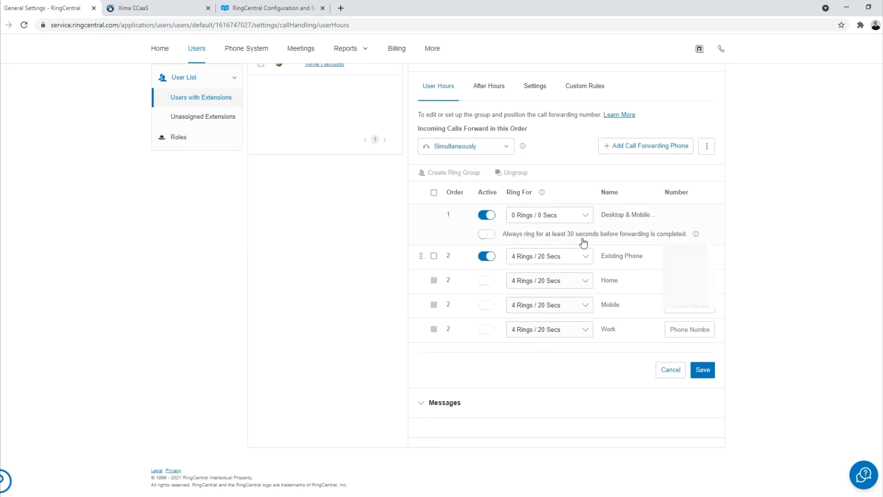
{"action": "left_click", "coordinate": [421, 402]}
{"action": "left_click", "coordinate": [539, 184]}
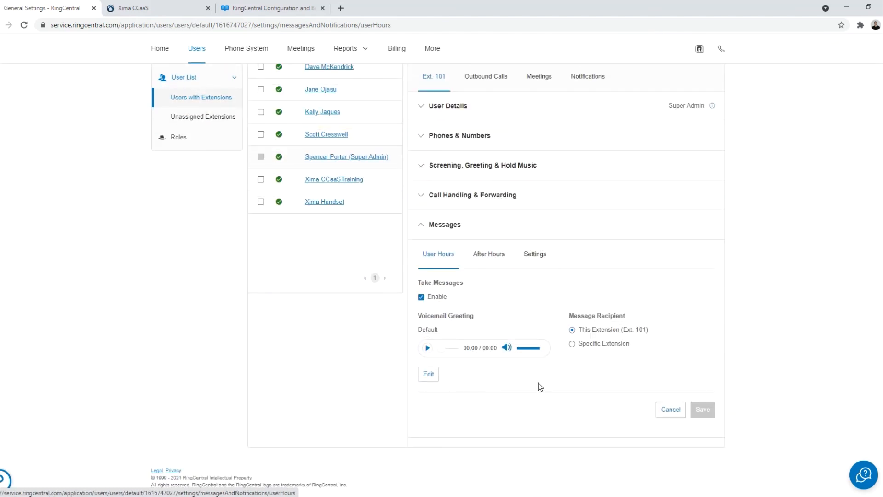
{"action": "scroll", "coordinate": [533, 386], "scroll_direction": "up", "scroll_amount": 4}
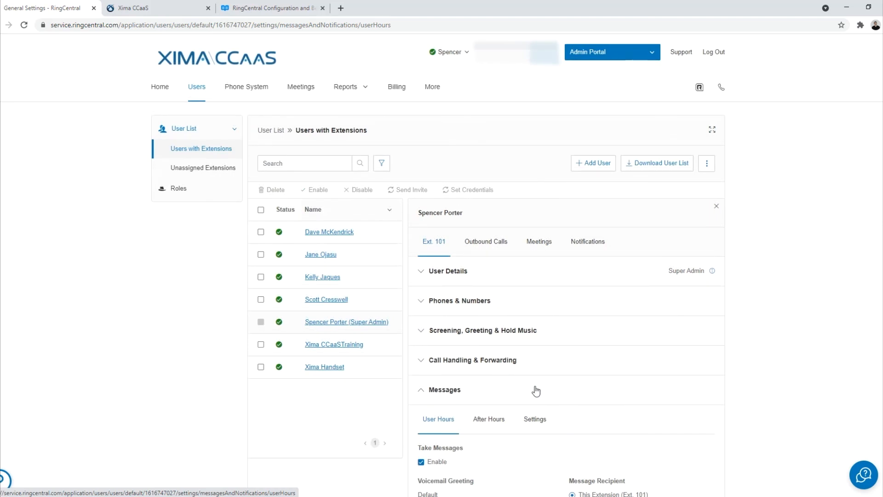
{"action": "left_click", "coordinate": [161, 87]}
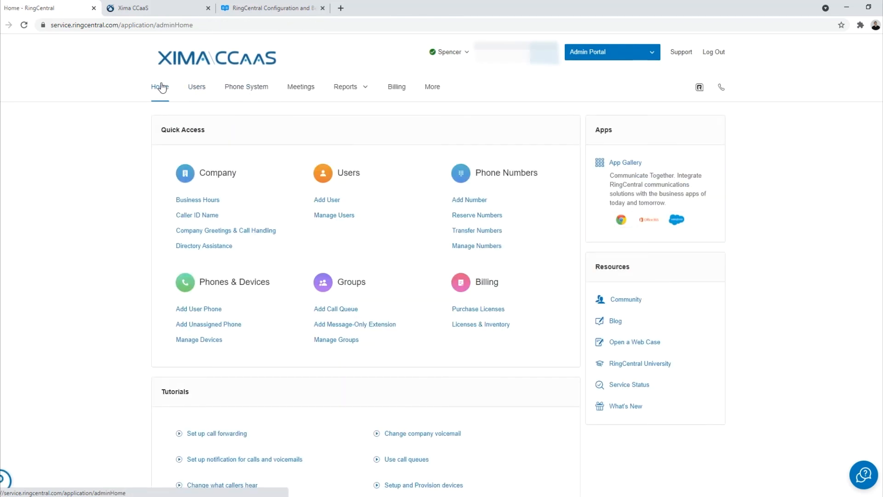